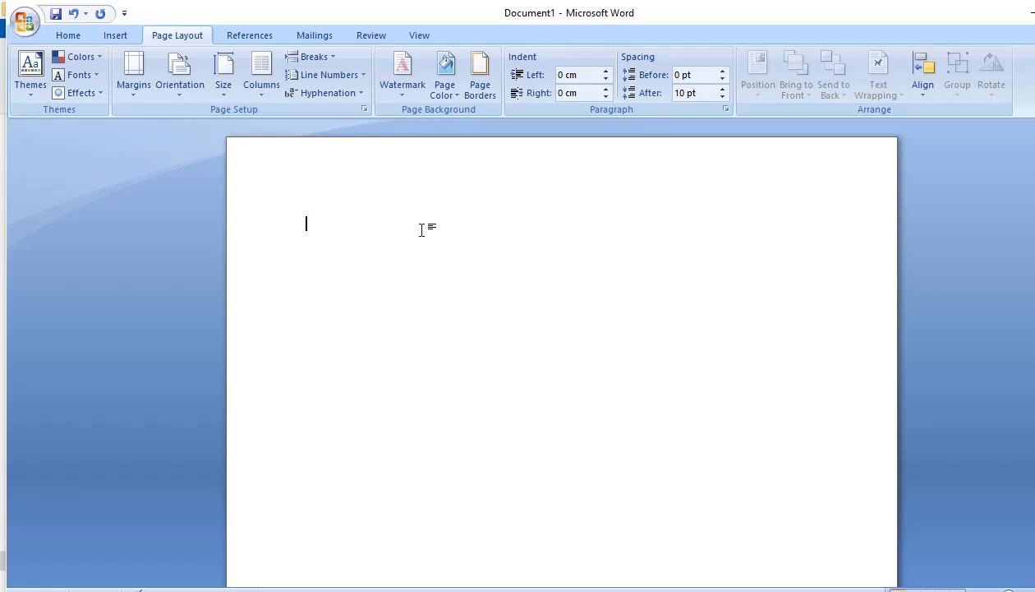
left_click(72, 36)
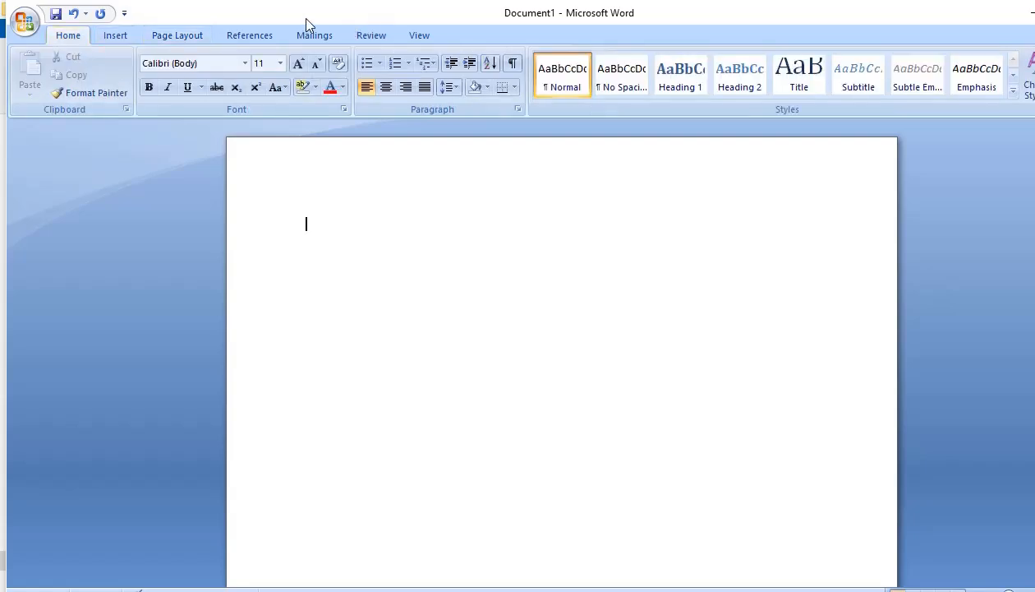
left_click(105, 37)
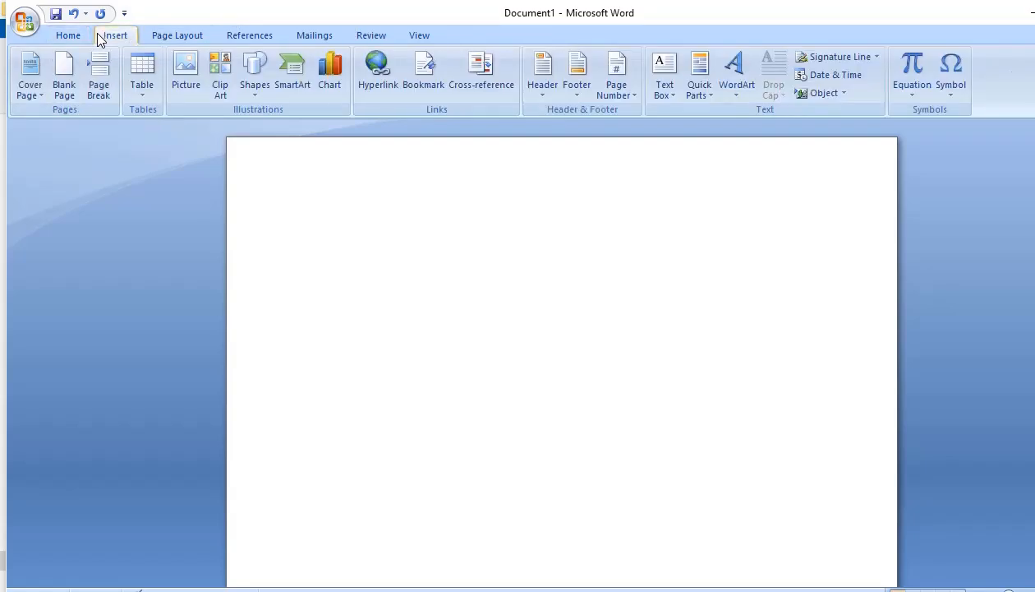
left_click(72, 34)
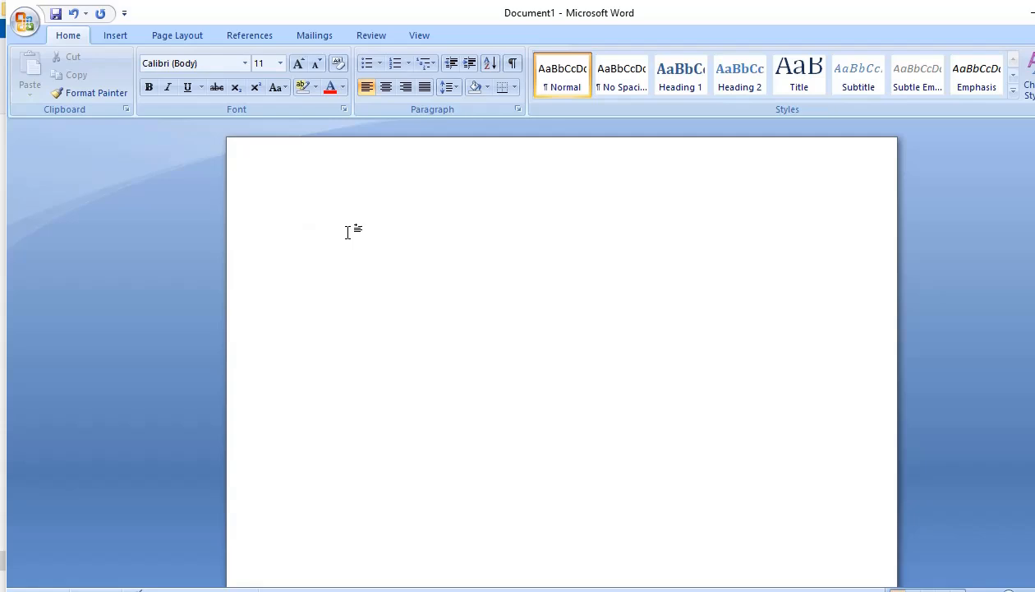
Fill the blank document with sample text of five paragraphs with seven sentences each using =rand(5,7)
type("=rand(5,7")
double_click(343, 224)
left_click(366, 267)
double_click(343, 224)
left_click(391, 298)
key("Return")
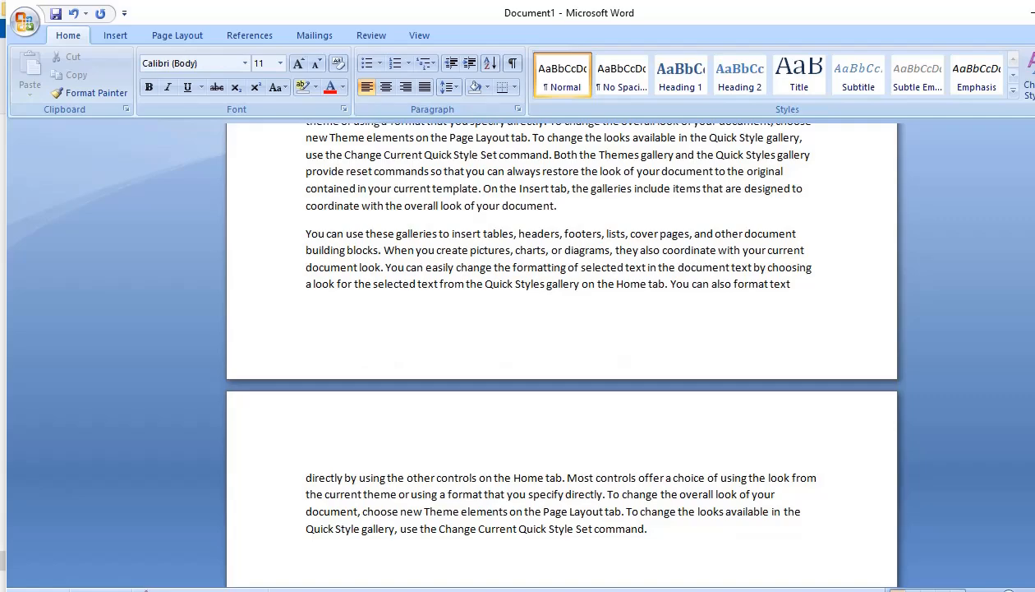
Look through the generated sample paragraphs from the first page to the end of the second page
scroll(391, 298, "up", 2)
left_click_drag(1034, 342, 1034, 214)
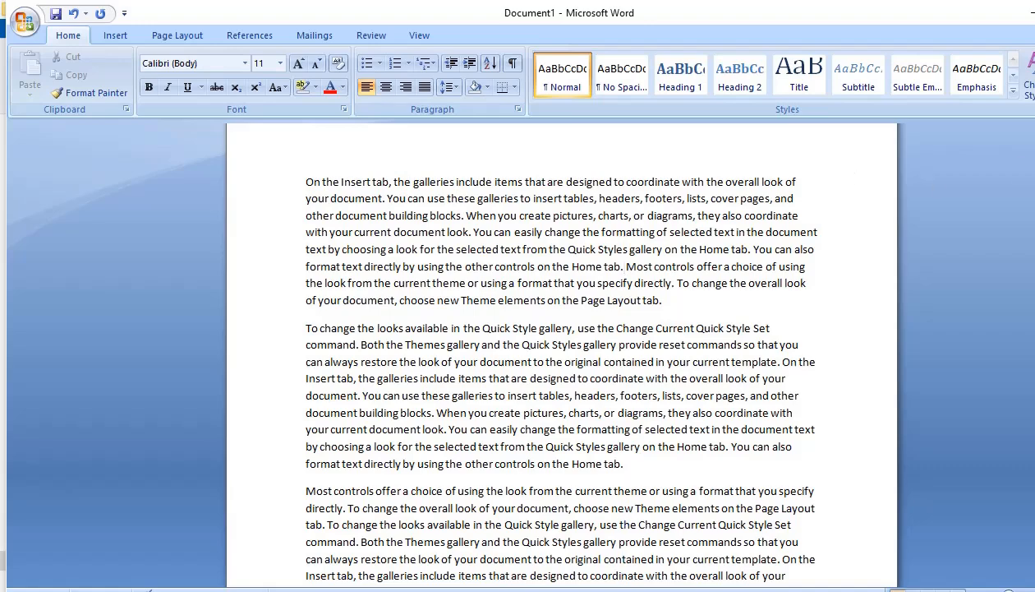
scroll(561, 353, "down", 10)
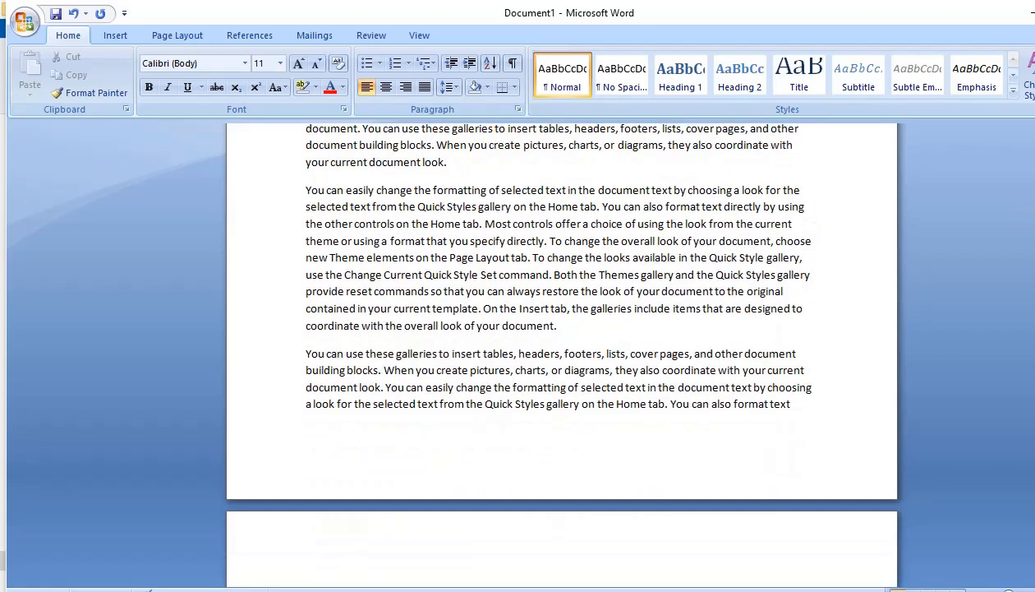
scroll(561, 353, "down", 3)
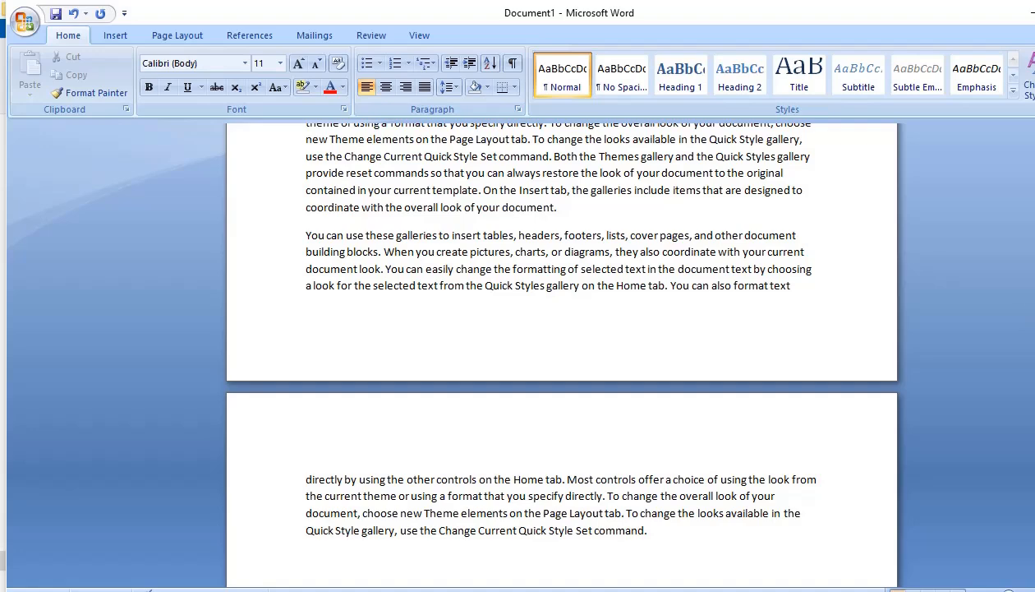
scroll(562, 354, "up", 12)
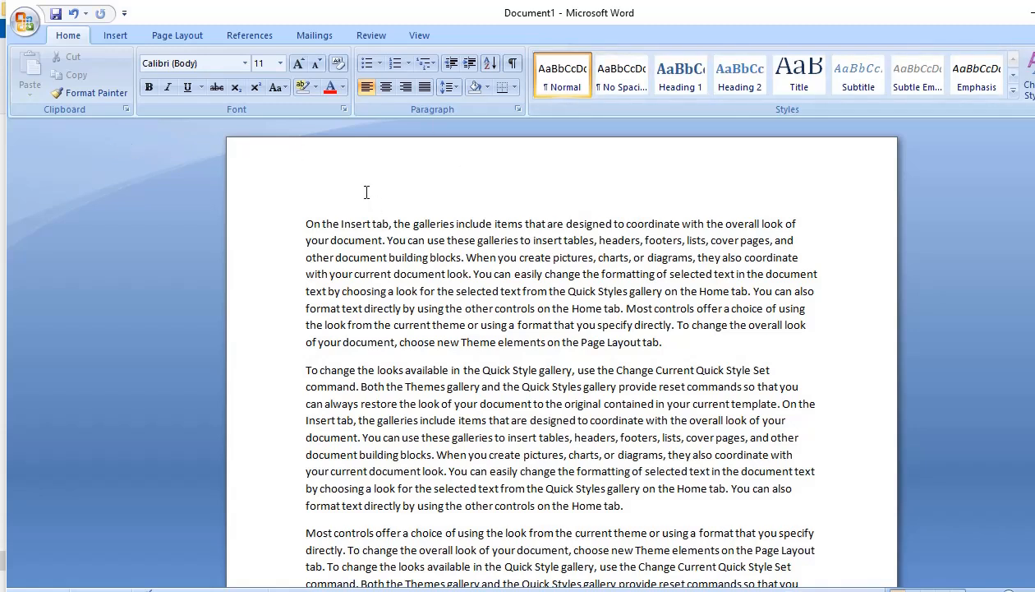
Apply the Normal margin preset with 2.54 cm on all four sides to the document
left_click(183, 36)
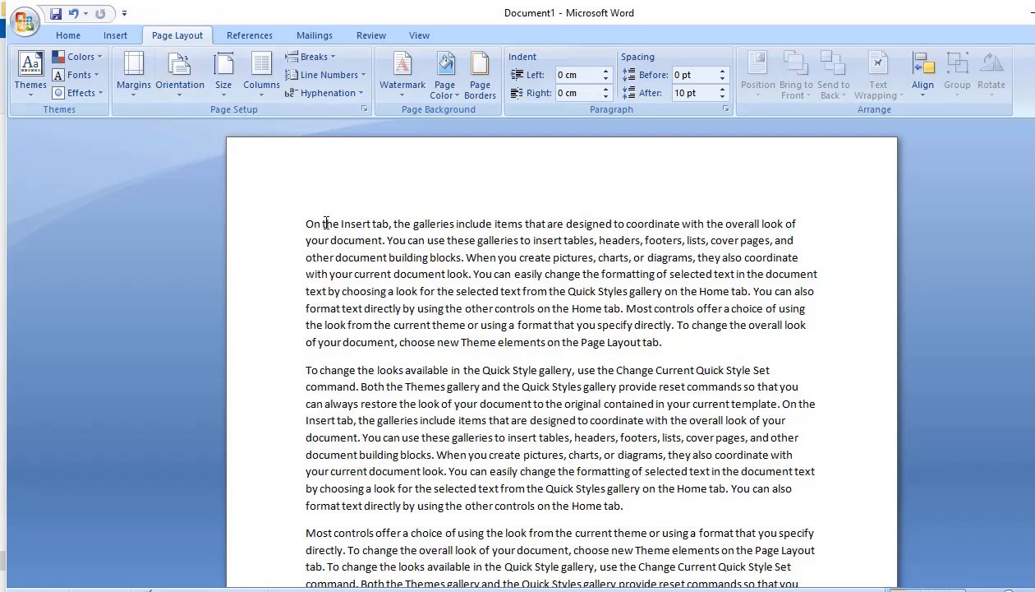
left_click(129, 85)
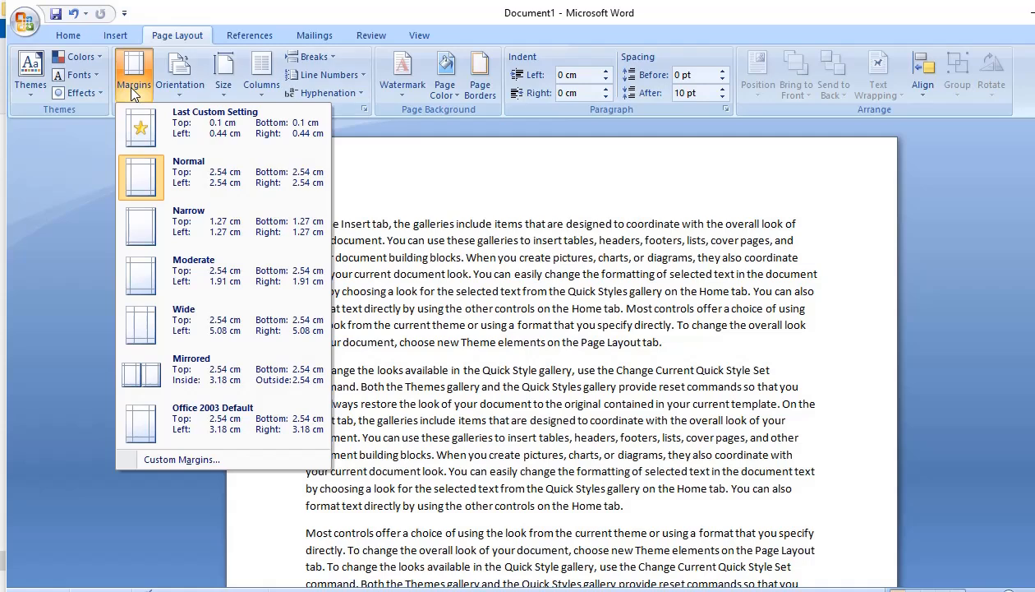
left_click(606, 291)
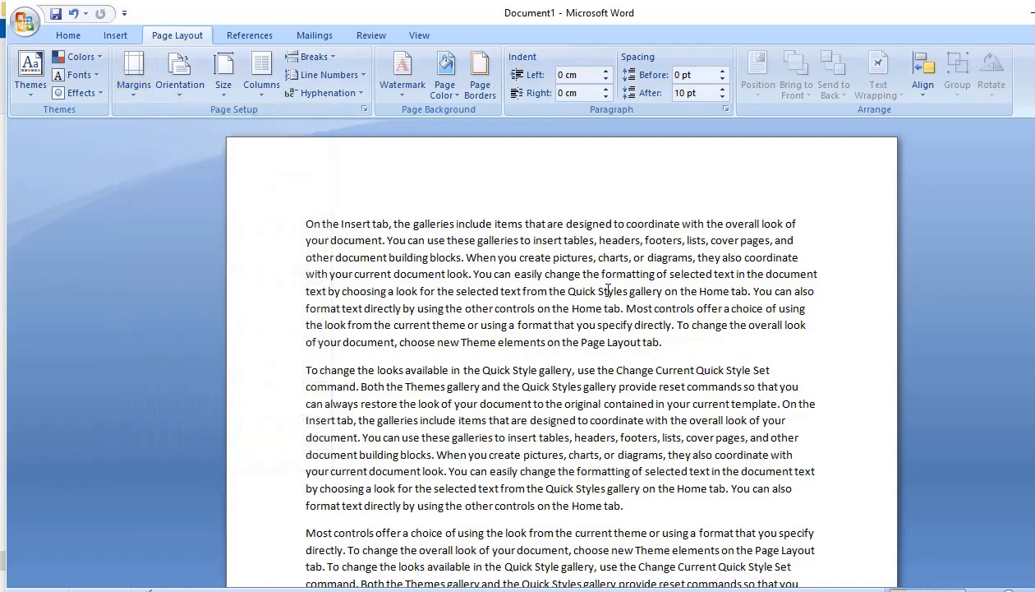
left_click(131, 85)
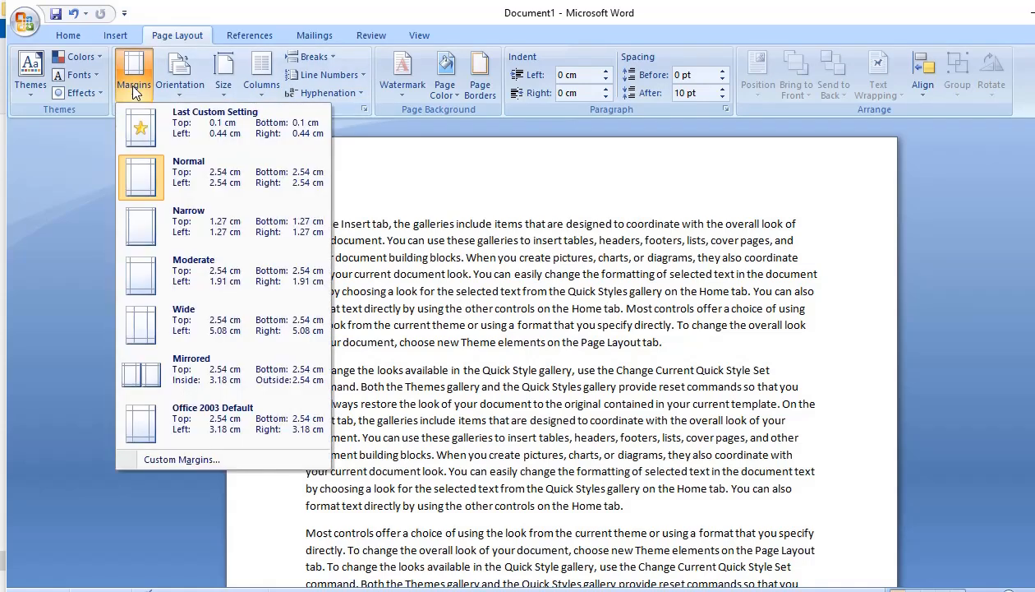
left_click(262, 187)
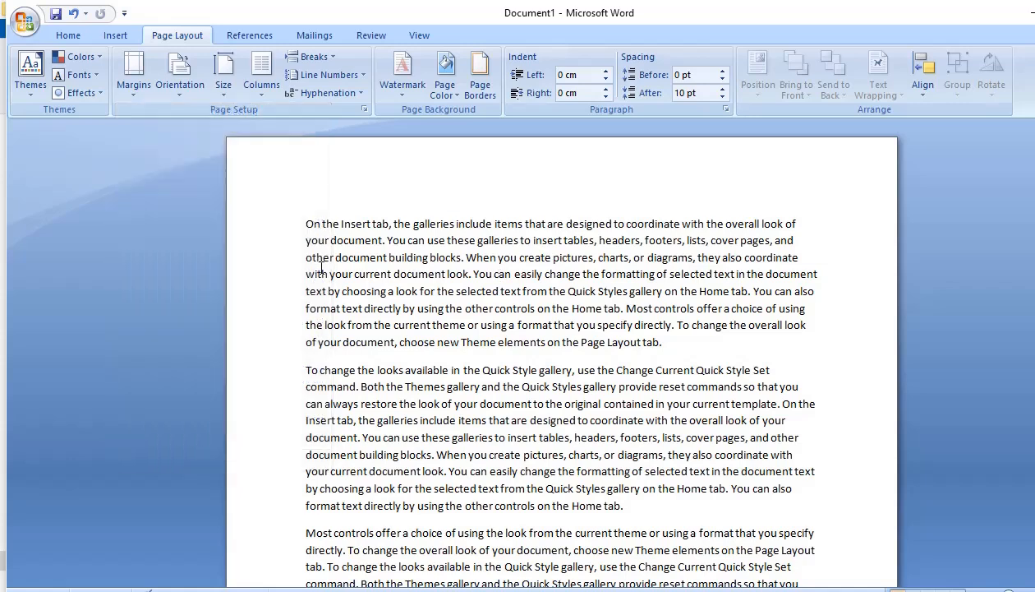
Examine the page edges under the Normal margins on both pages and compare them with the listed margin presets
left_click(271, 231)
left_click(512, 194)
scroll(508, 222, "down", 10)
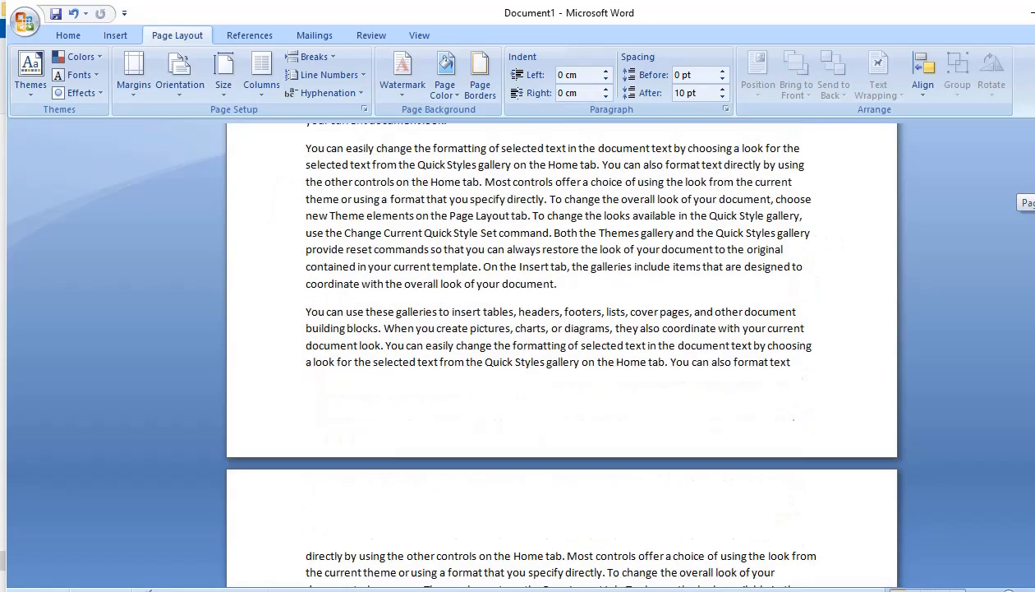
scroll(602, 261, "up", 10)
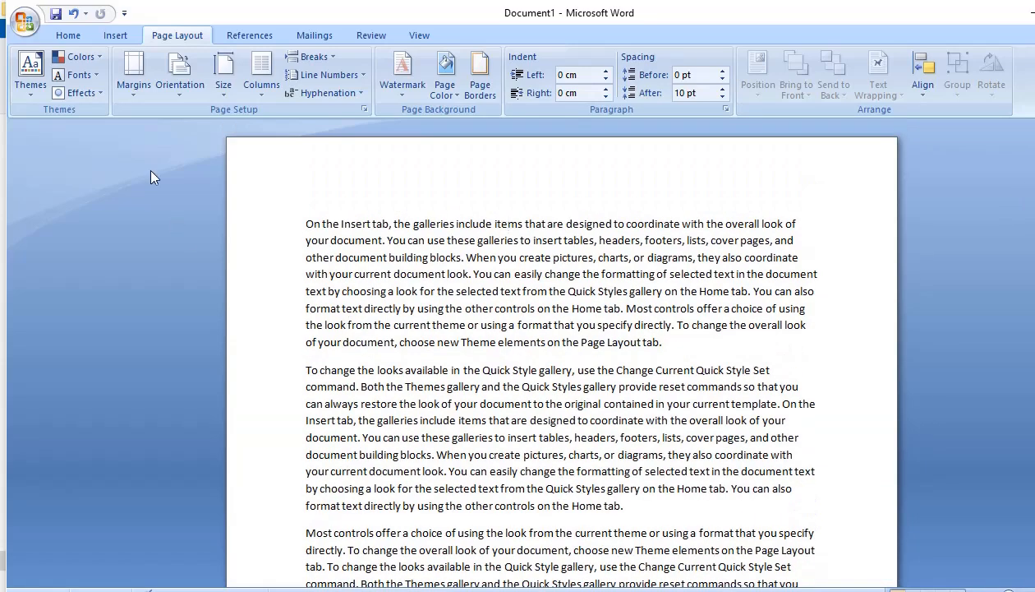
left_click(134, 91)
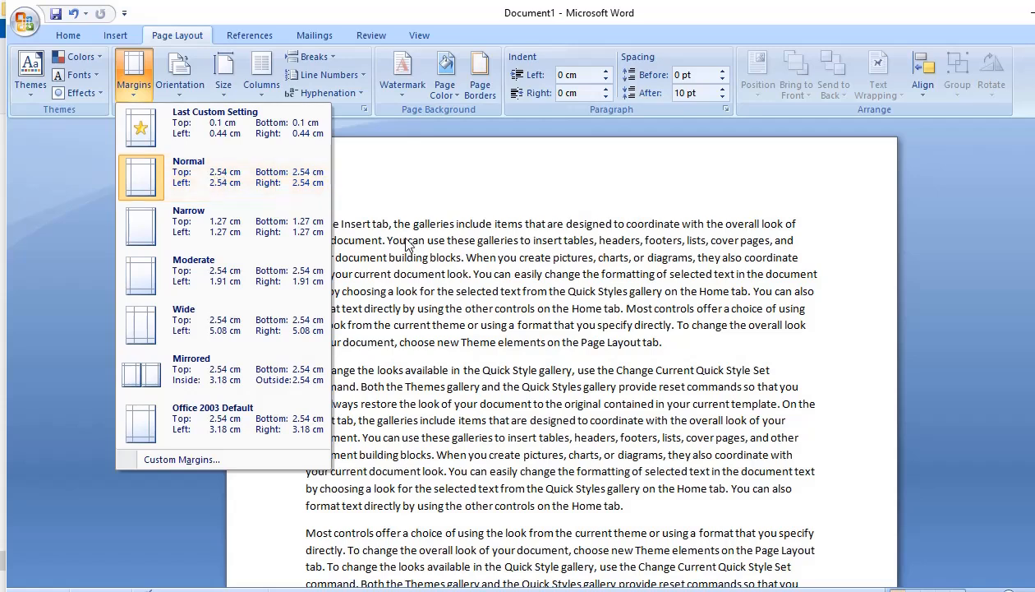
left_click(411, 274)
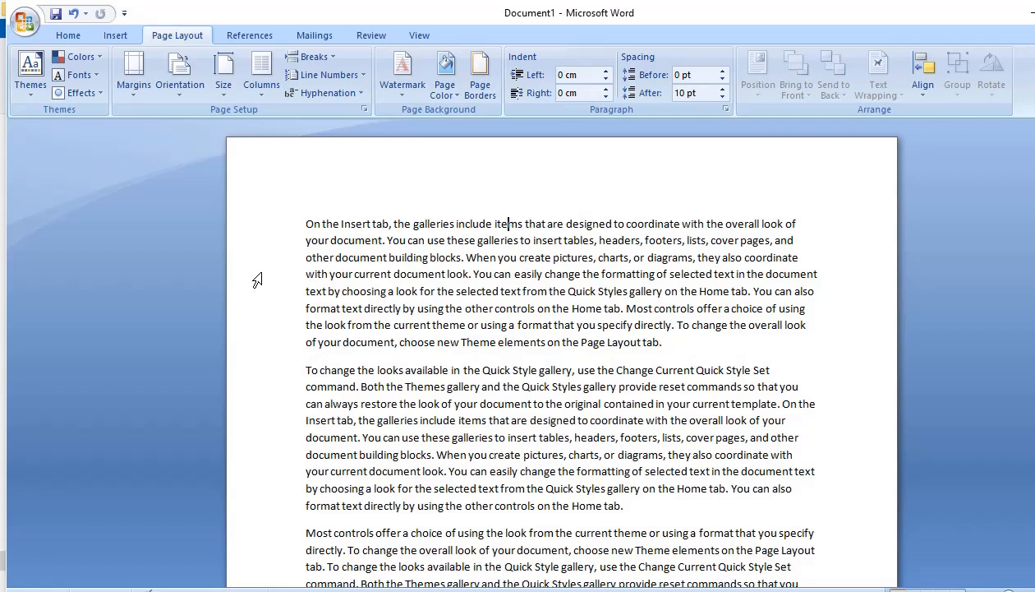
left_click(466, 189)
left_click_drag(1034, 207, 1034, 298)
left_click_drag(1034, 185, 1034, 217)
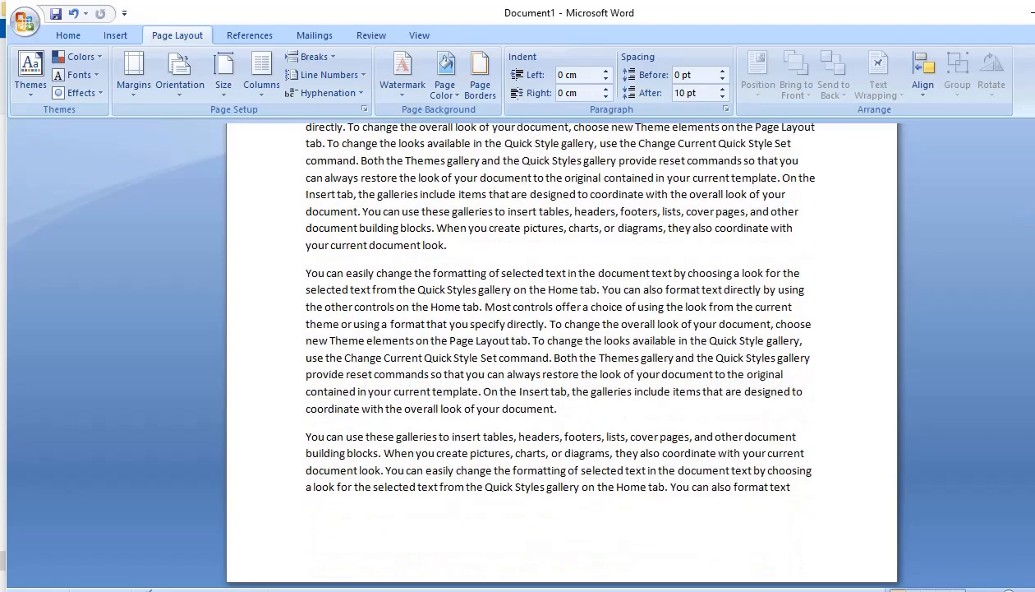
left_click_drag(1034, 292, 1034, 273)
left_click_drag(1034, 196, 1034, 189)
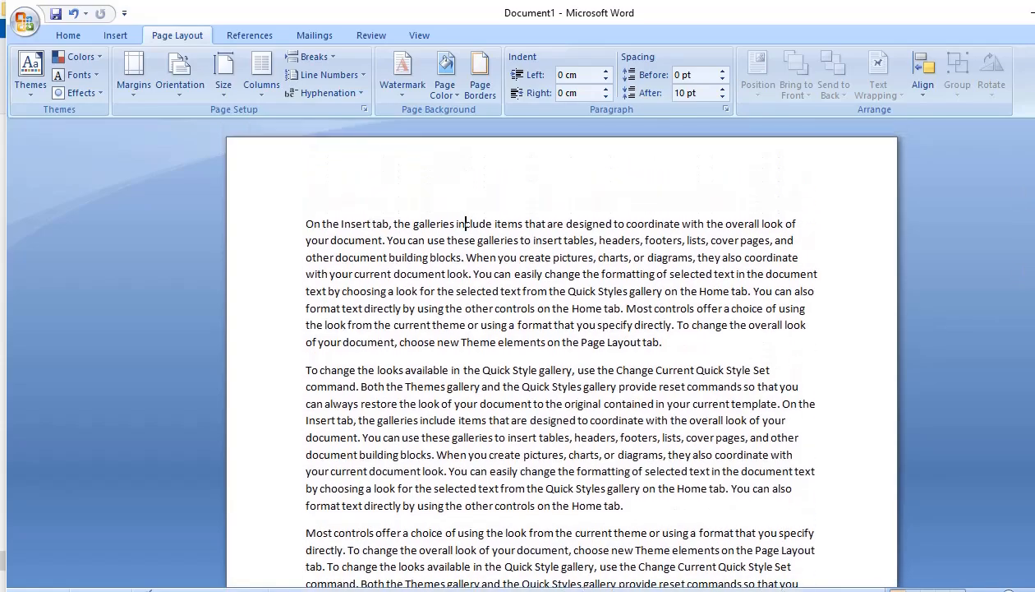
scroll(562, 362, "down", 10)
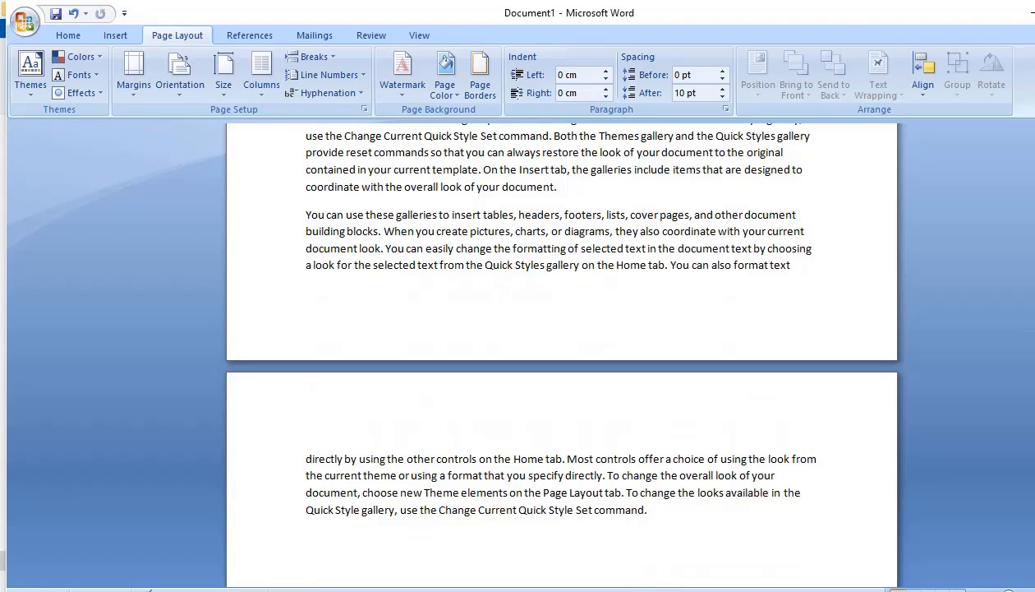
scroll(562, 362, "down", 3)
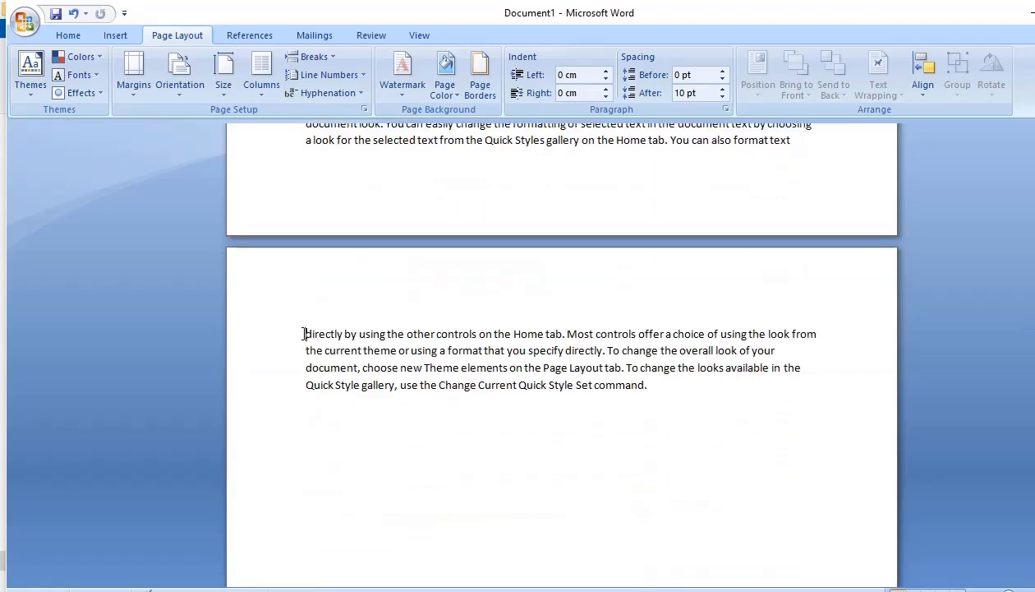
Highlight the lines that run over onto the second page and check where they continue from the first page
left_click_drag(304, 334, 493, 432)
left_click(460, 423)
left_click_drag(304, 333, 663, 411)
left_click(536, 474)
left_click(306, 334)
left_click(696, 415, "shift")
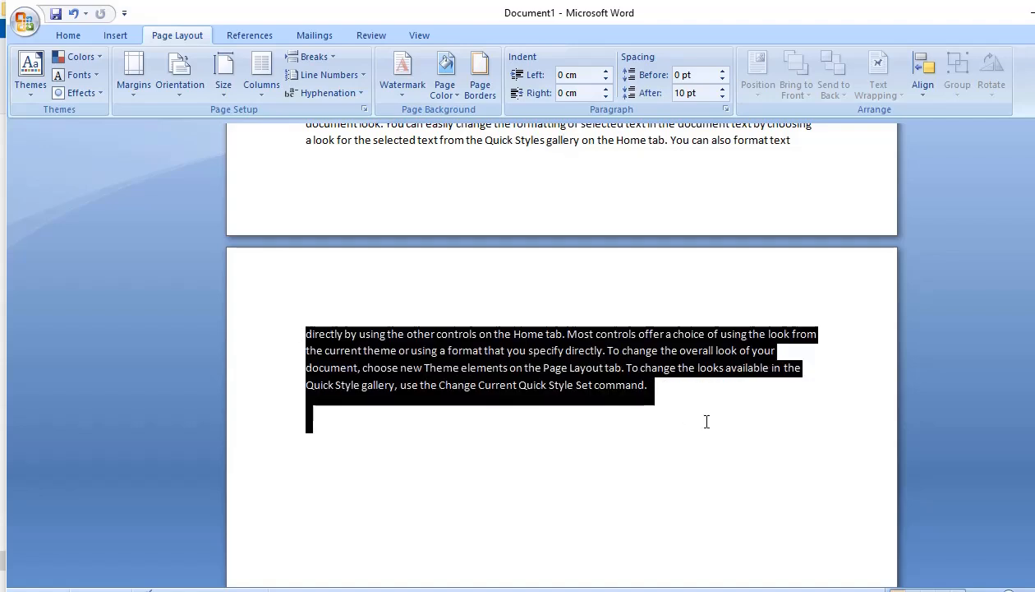
left_click(541, 465)
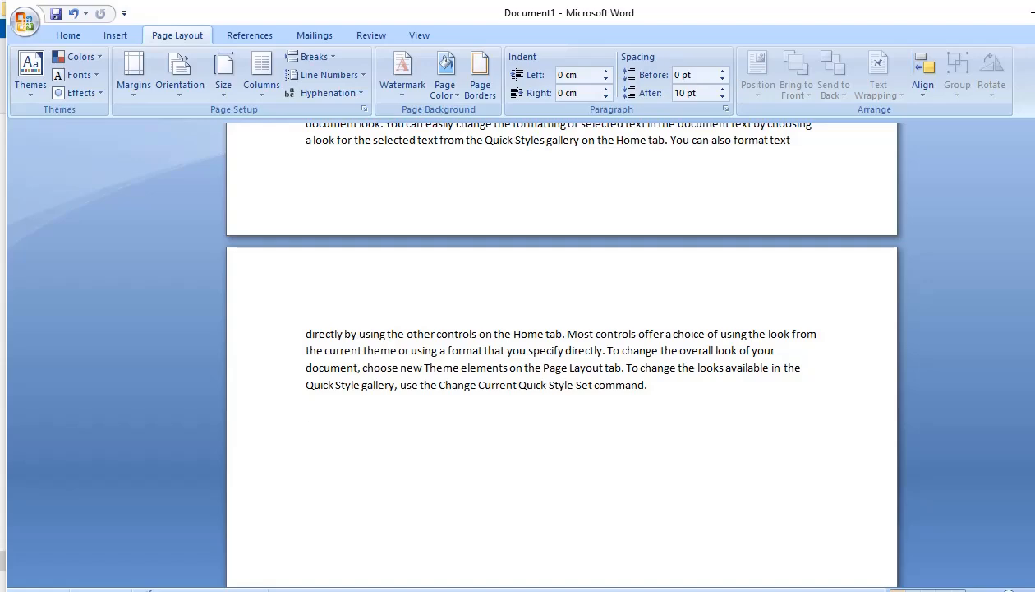
scroll(562, 354, "up", 3)
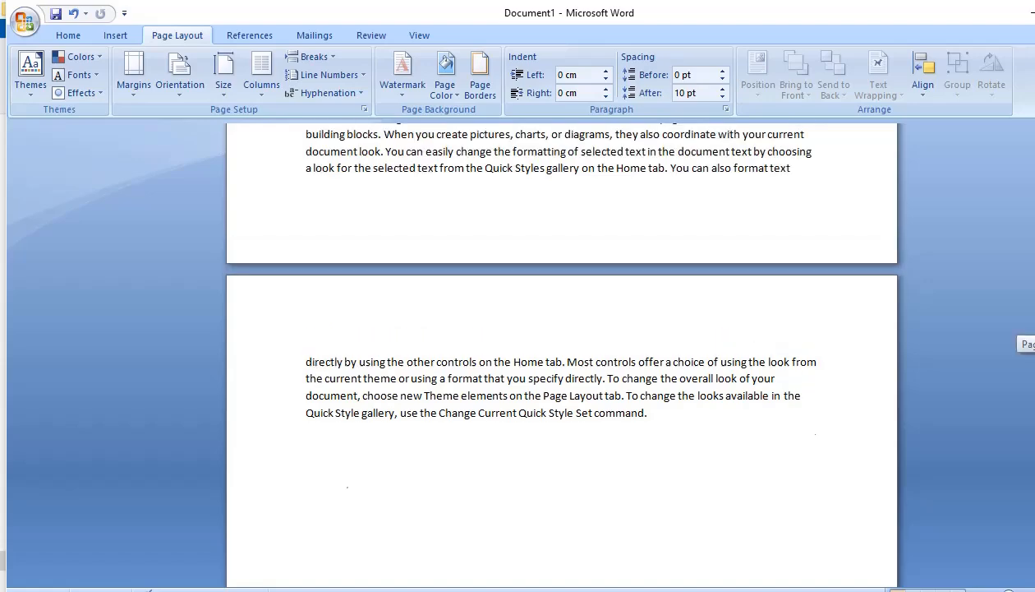
left_click_drag(1034, 308, 1034, 144)
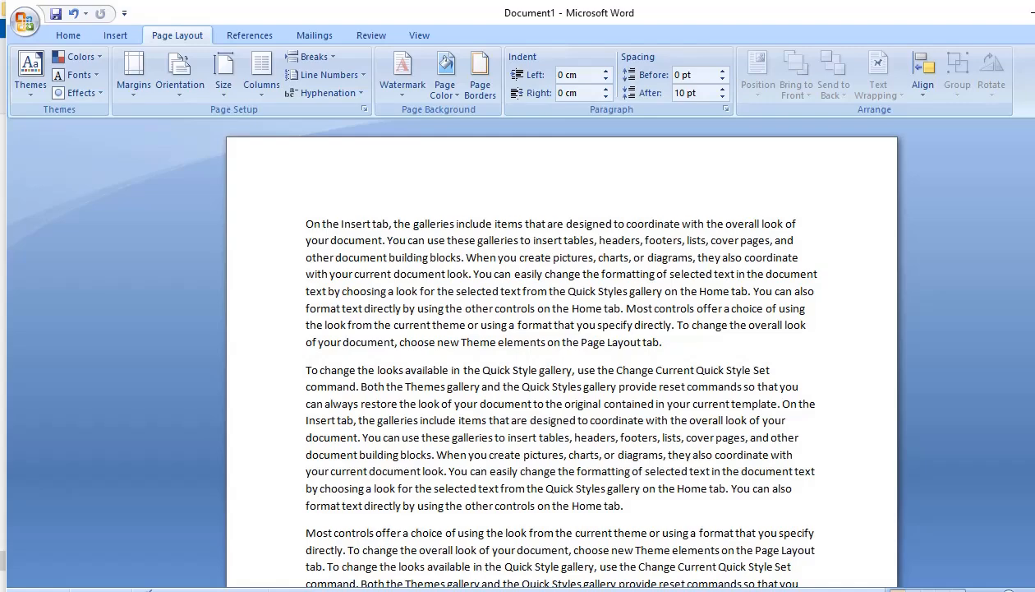
scroll(357, 392, "down", 15)
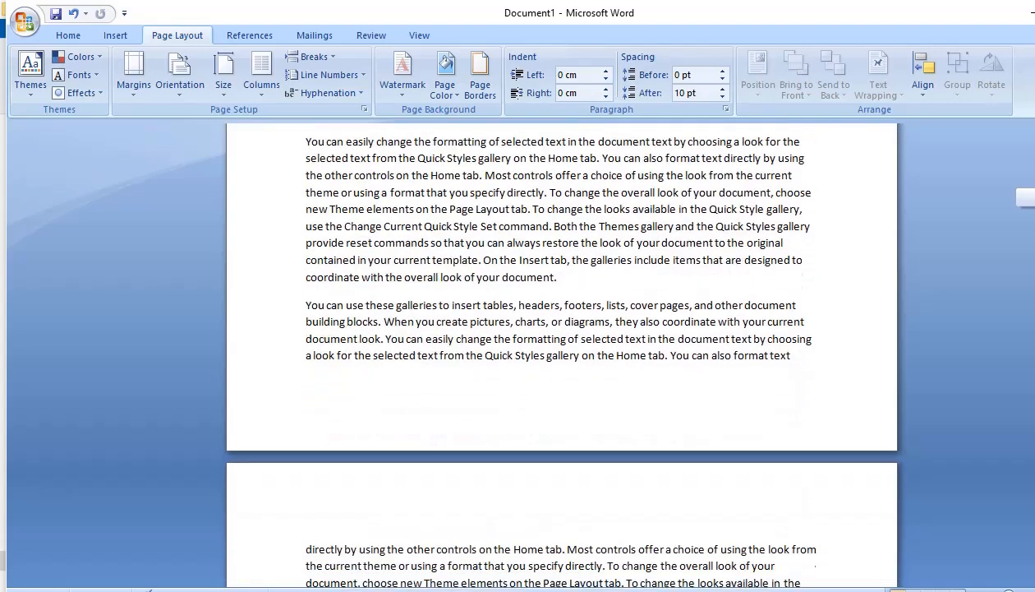
left_click_drag(307, 402, 654, 496)
left_click(654, 496)
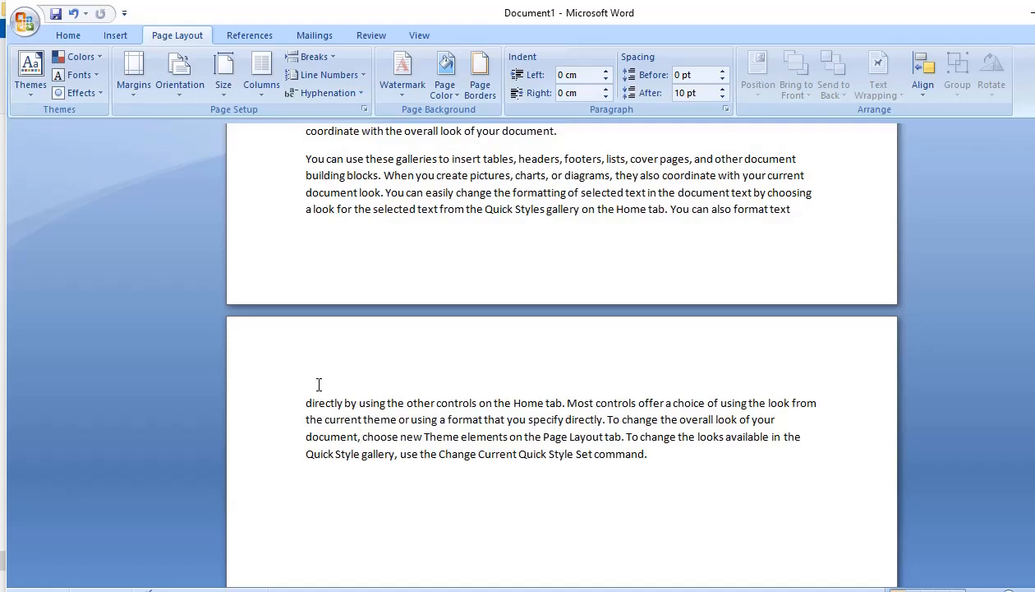
scroll(258, 171, "up", 15)
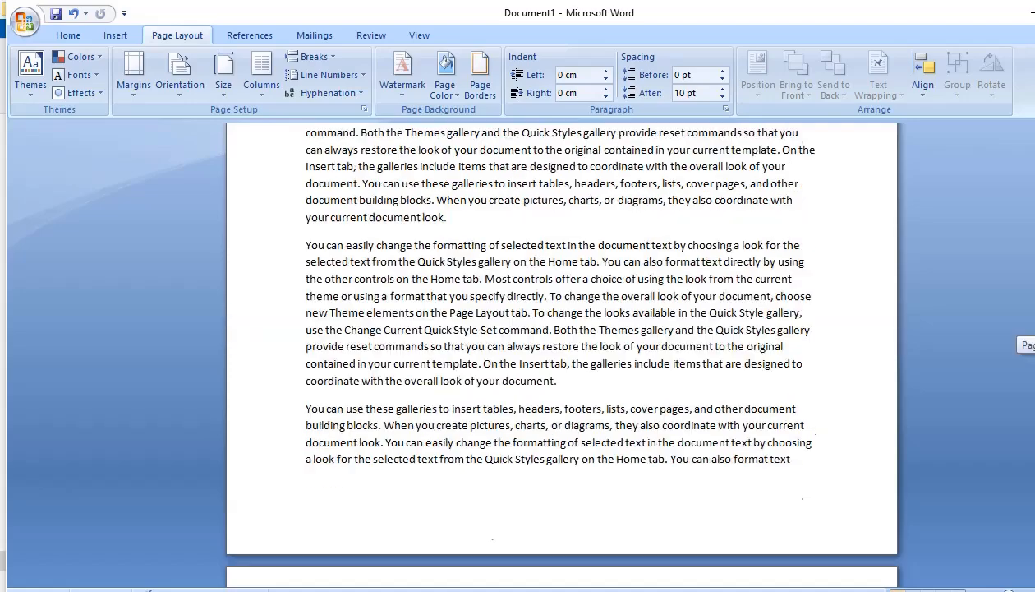
Apply the Narrow margin preset with 1.27 cm on all four sides to the document
left_click(134, 78)
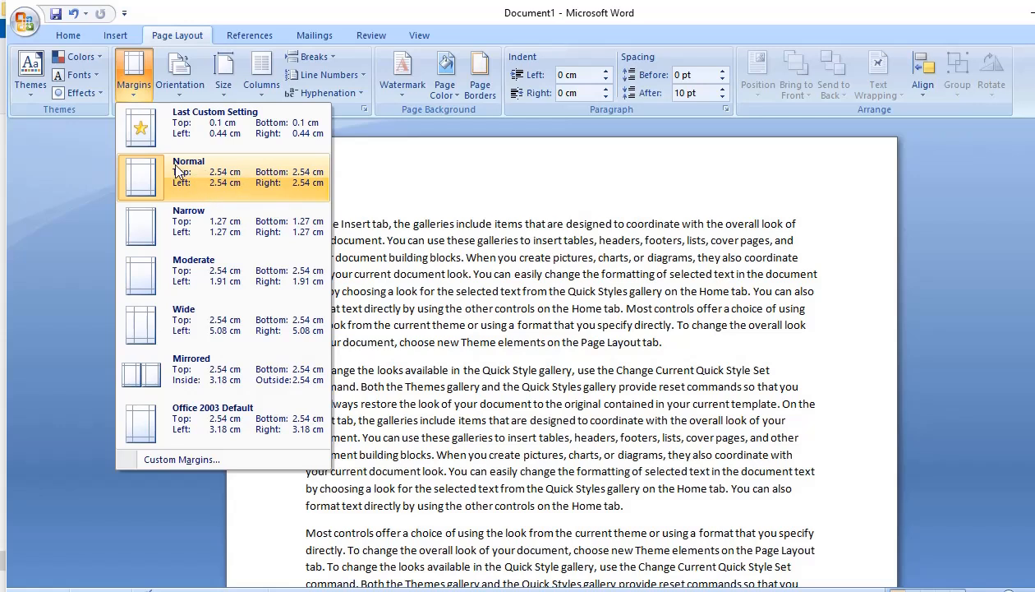
left_click(209, 221)
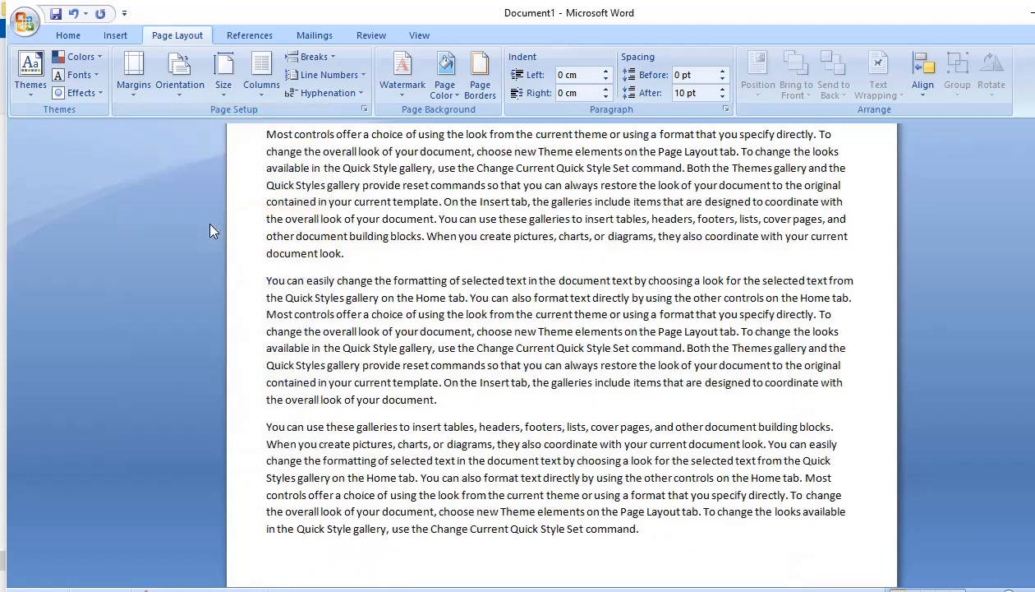
scroll(966, 186, "down", 10)
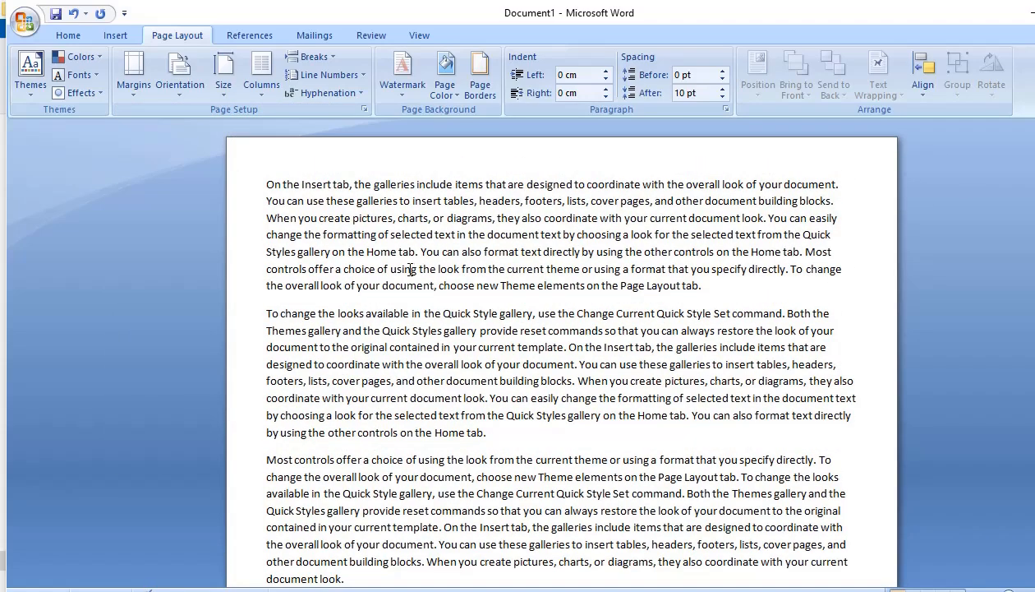
Examine how the text is laid out within the Narrow margins, from the first paragraph to the last one
left_click(131, 87)
left_click(505, 303)
left_click(246, 260)
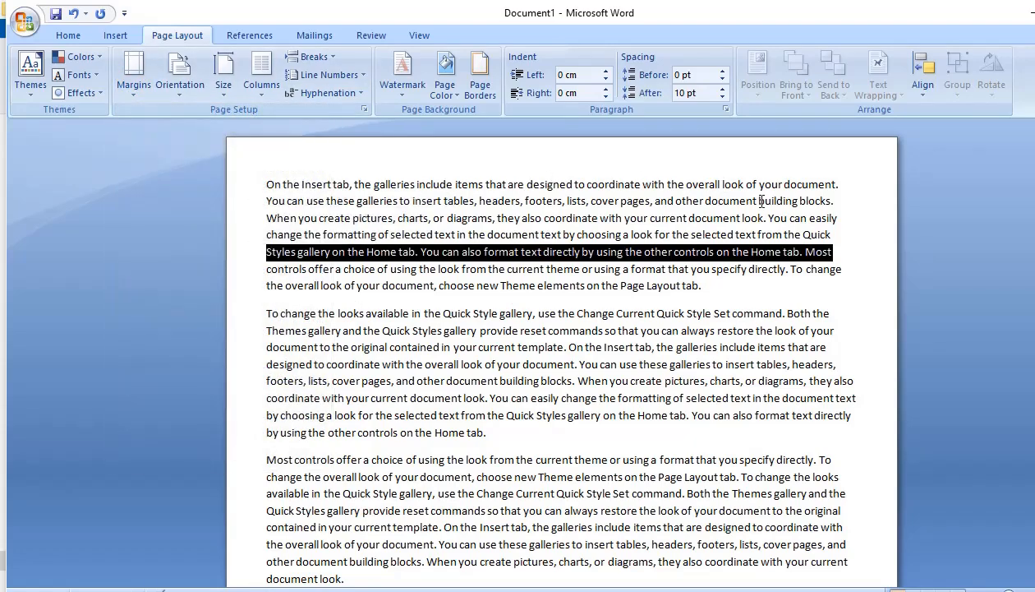
scroll(762, 200, "down", 8)
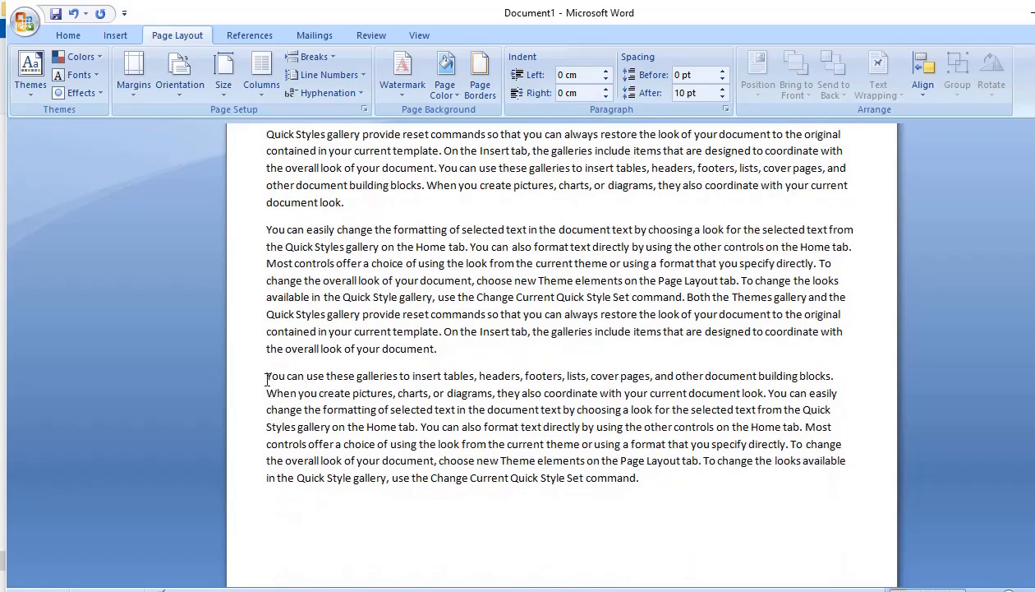
left_click_drag(267, 380, 689, 511)
left_click(688, 511)
scroll(562, 353, "up", 15)
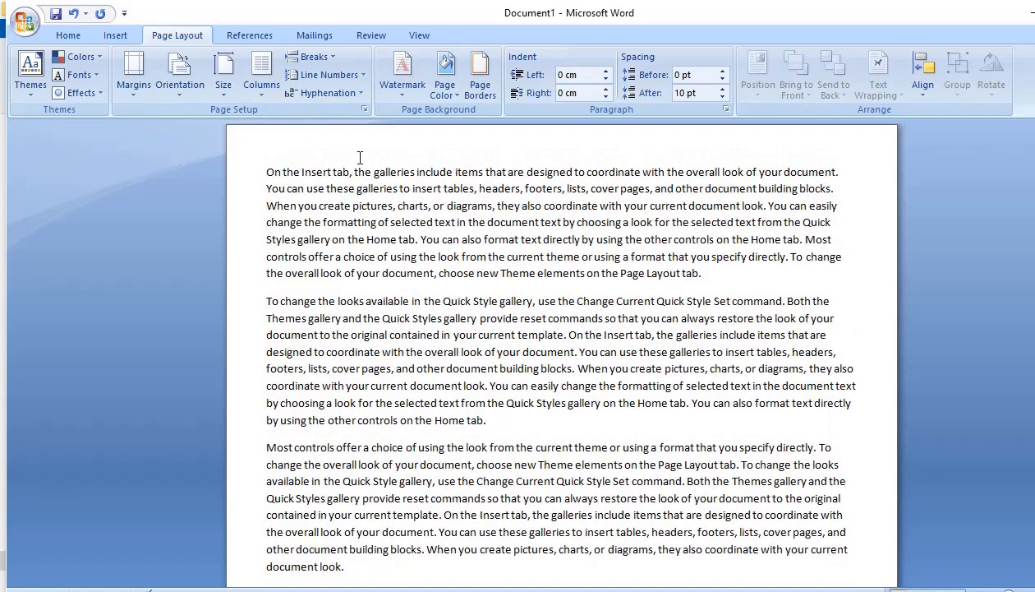
Apply the Moderate margin preset with 2.54 cm top and bottom and 1.91 cm left and right to the document
left_click(124, 89)
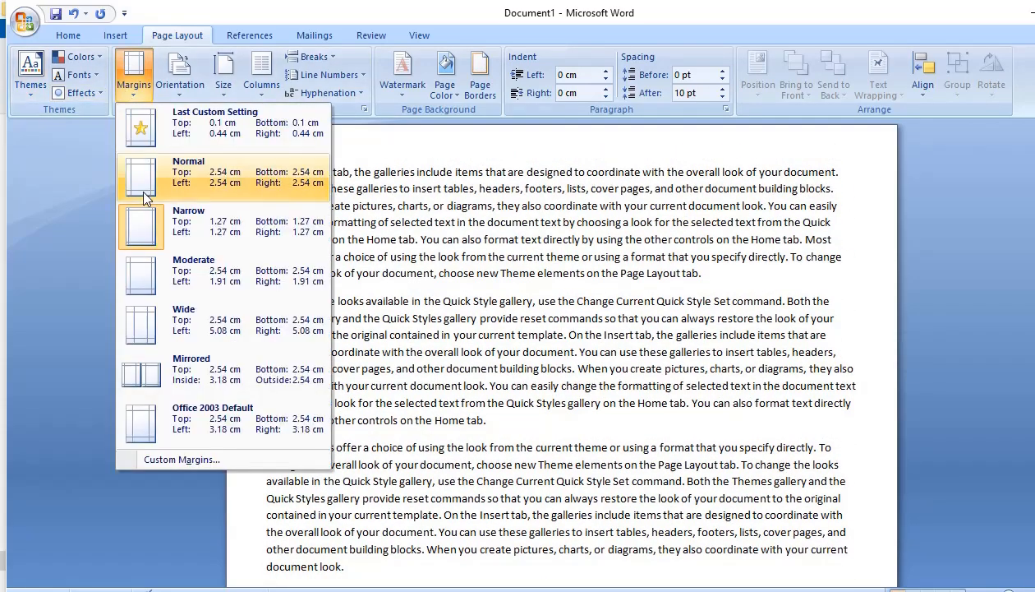
left_click(191, 271)
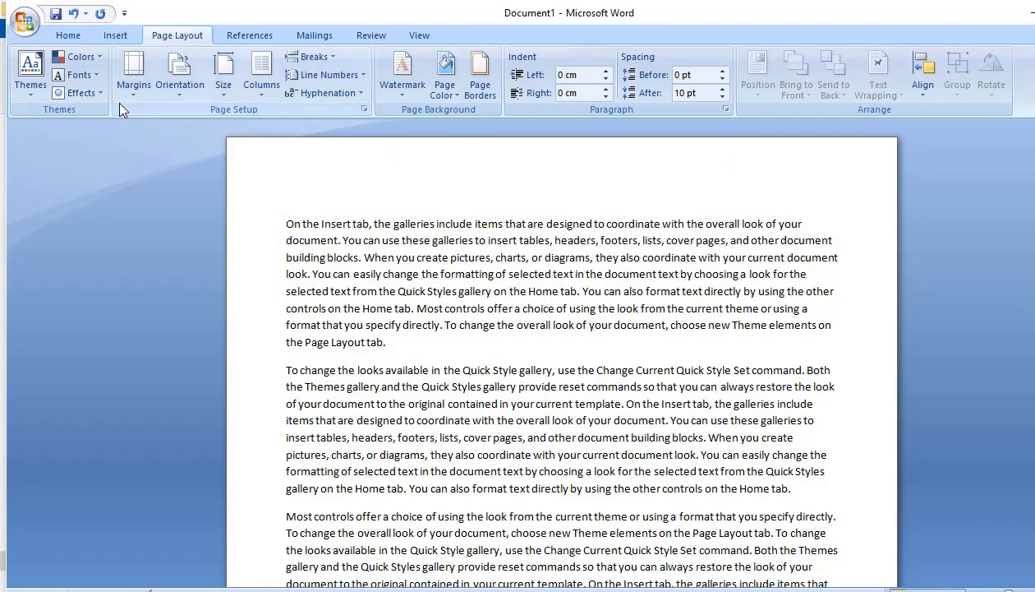
left_click(133, 87)
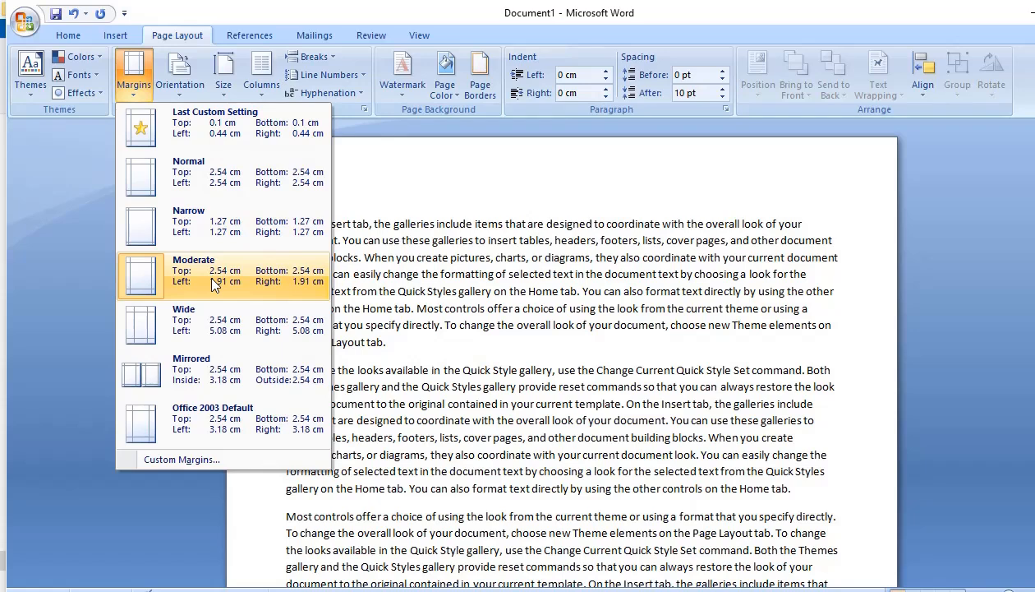
left_click(215, 282)
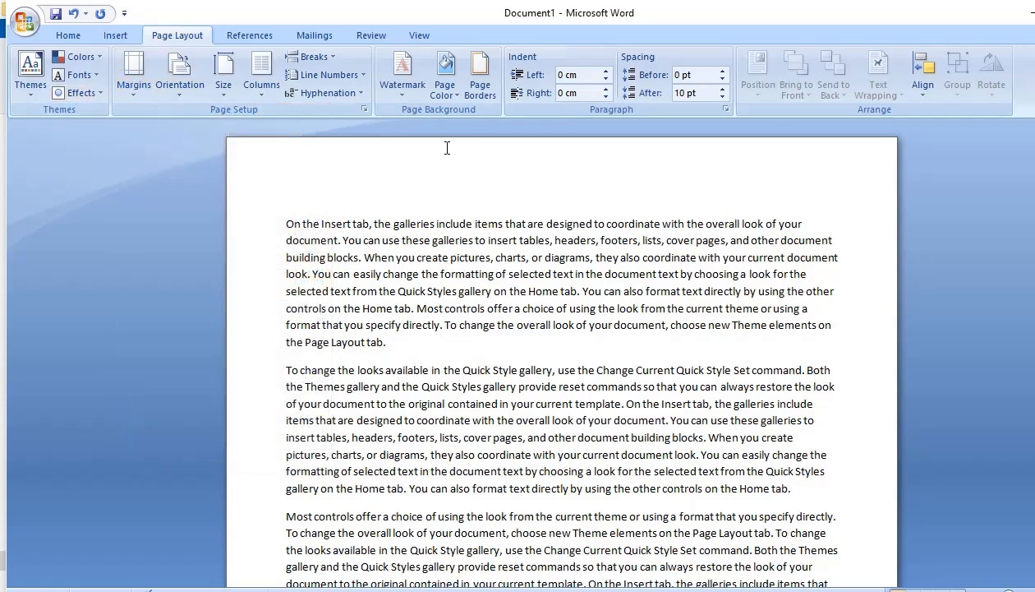
Set custom page margins of 0.1 cm for the top and bottom of the page
left_click(136, 86)
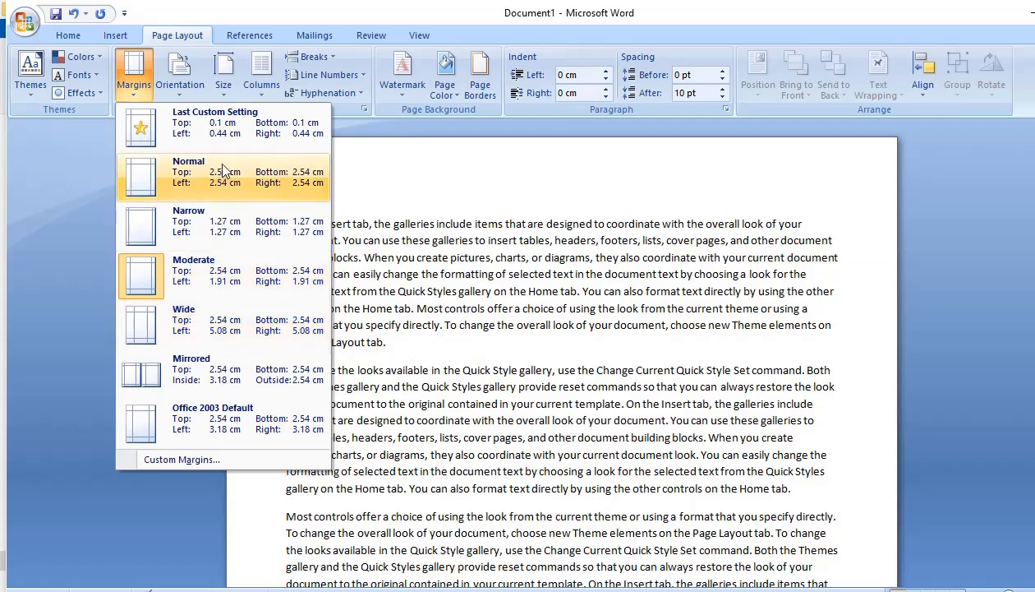
left_click(196, 459)
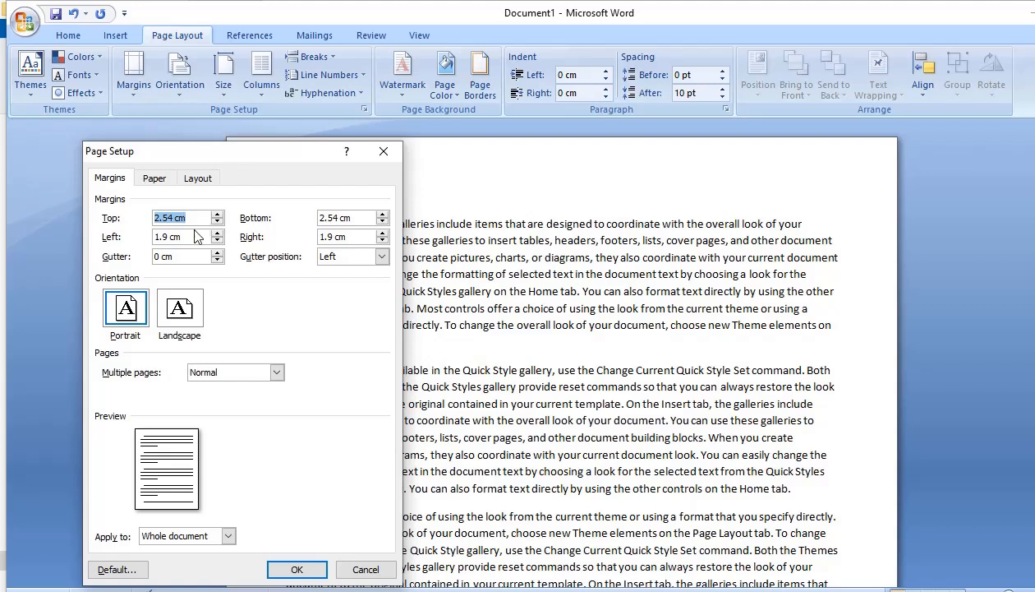
key("BackSpace")
type("0.1")
left_click_drag(366, 216, 305, 218)
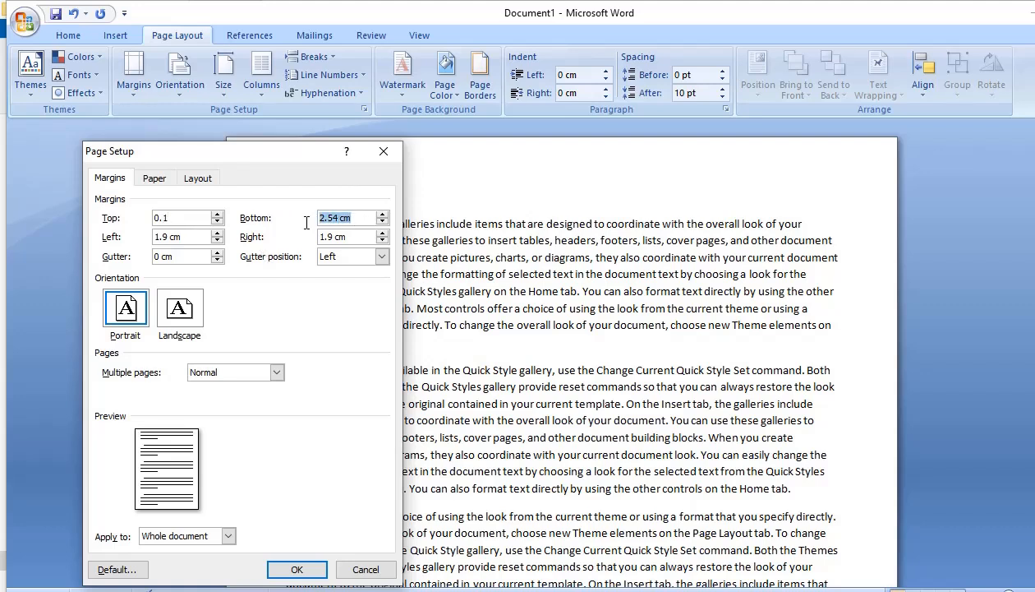
type("0.1")
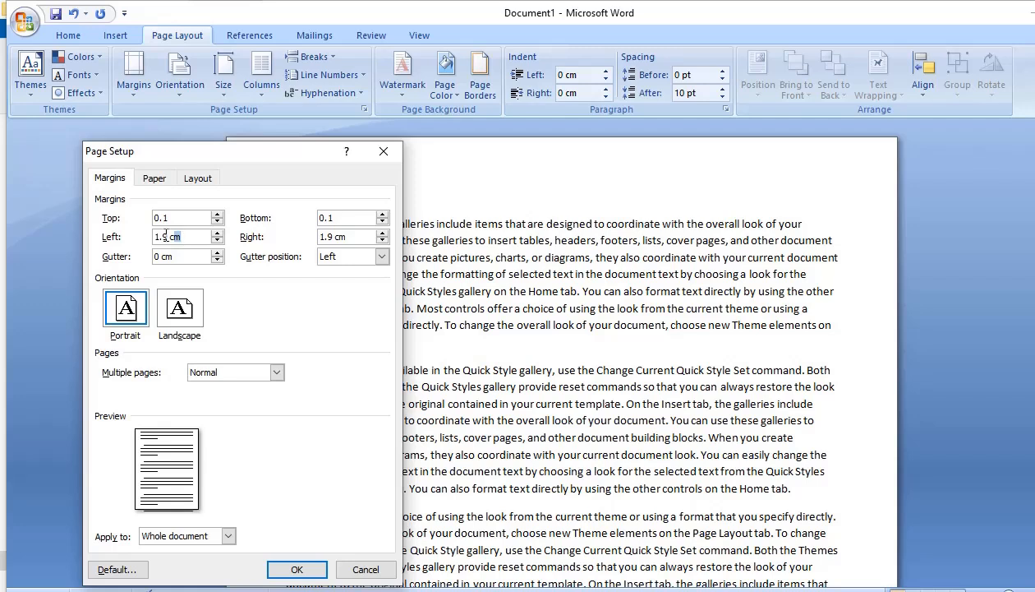
Set the custom left and right margins to 0.1 cm
left_click_drag(178, 234, 130, 233)
type("0.1")
left_click_drag(349, 237, 316, 237)
type("0.1")
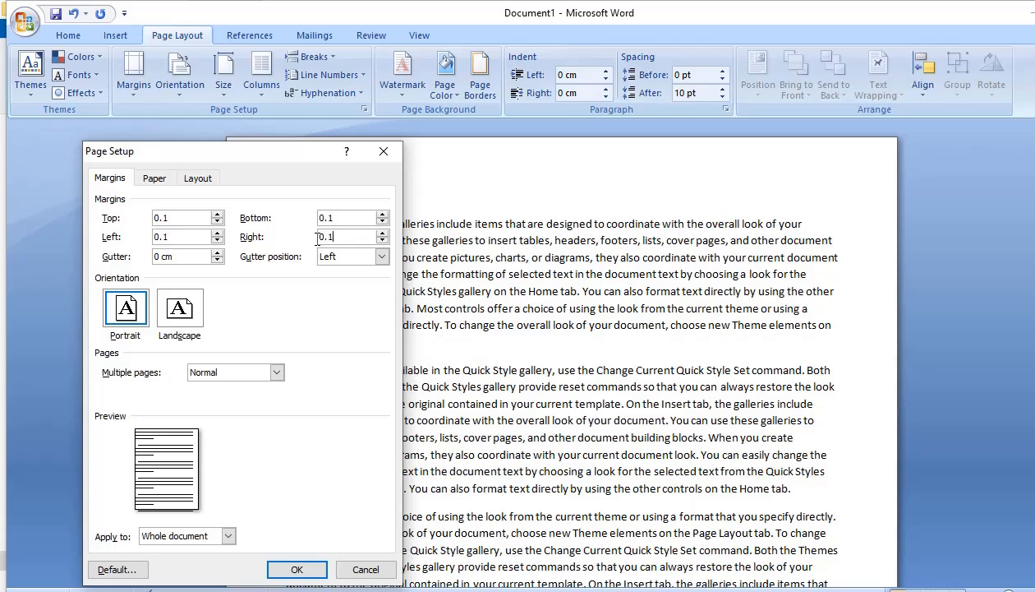
Apply the custom margins to the whole document, letting Word fix those outside the printable area
left_click(298, 569)
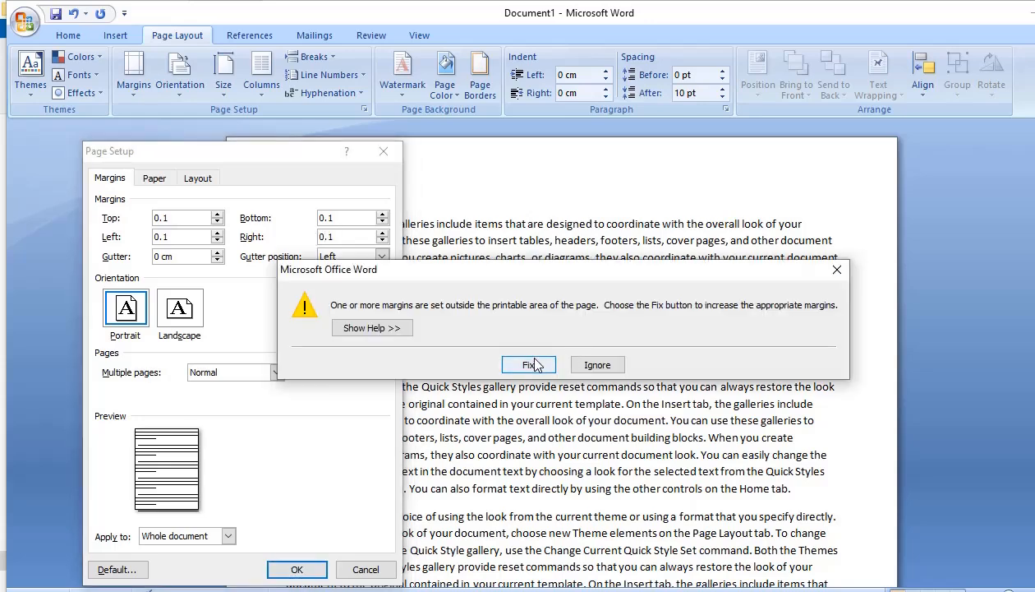
left_click(531, 364)
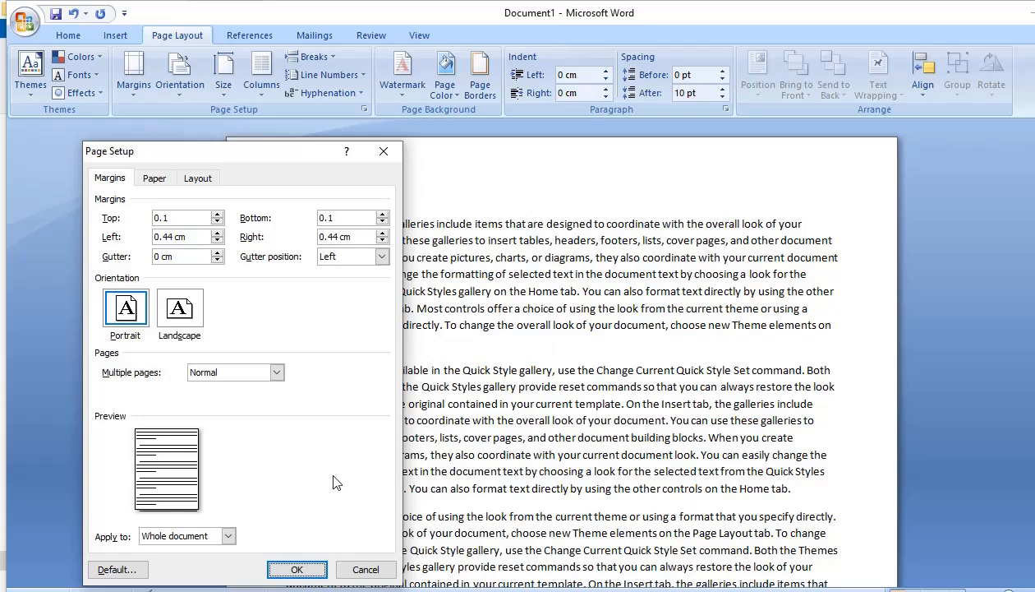
left_click(297, 569)
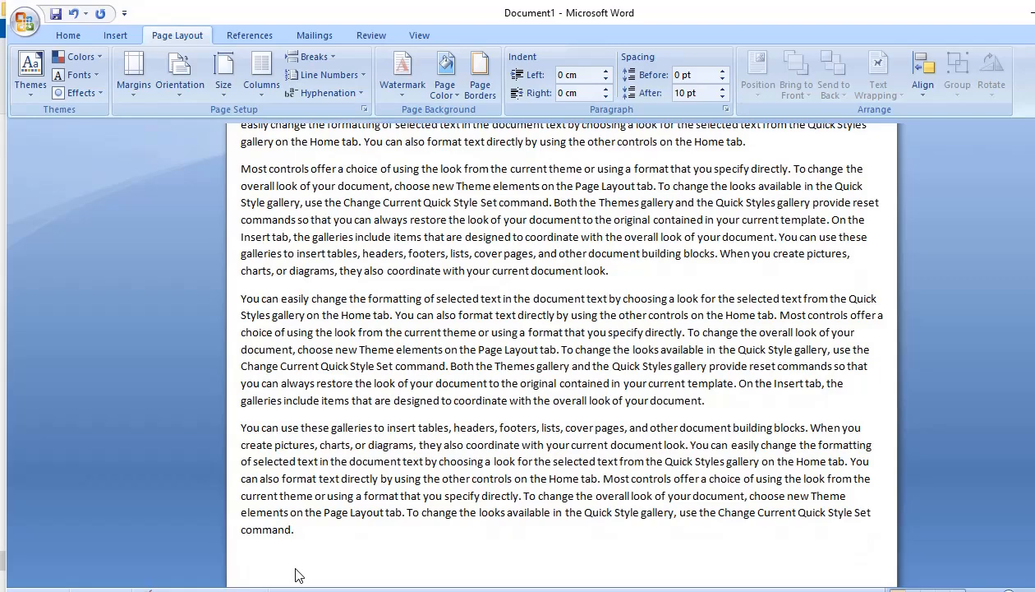
scroll(434, 271, "up", 5)
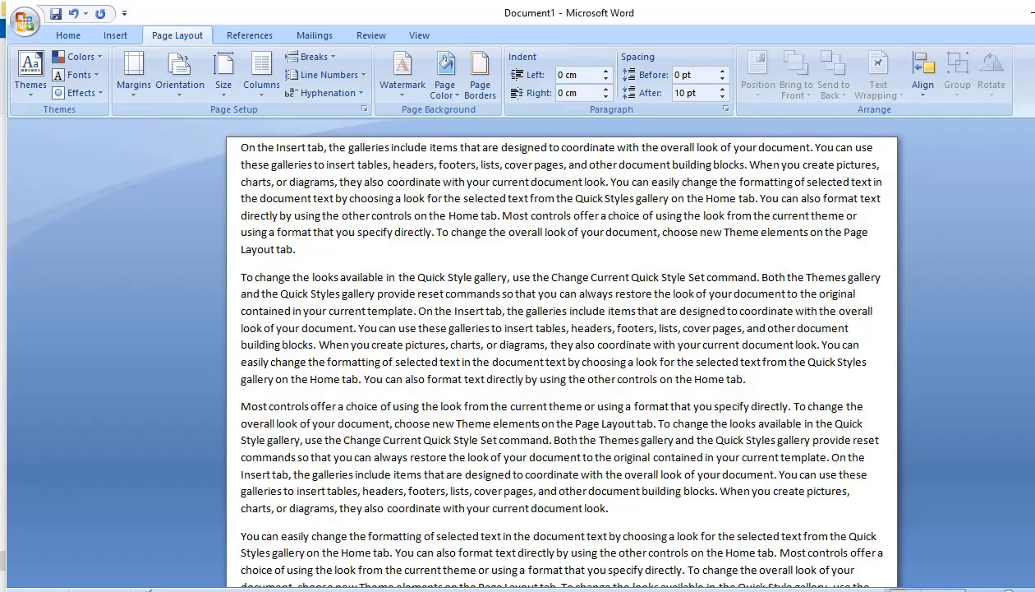
Show the rulers around the page
left_click(135, 97)
left_click(134, 97)
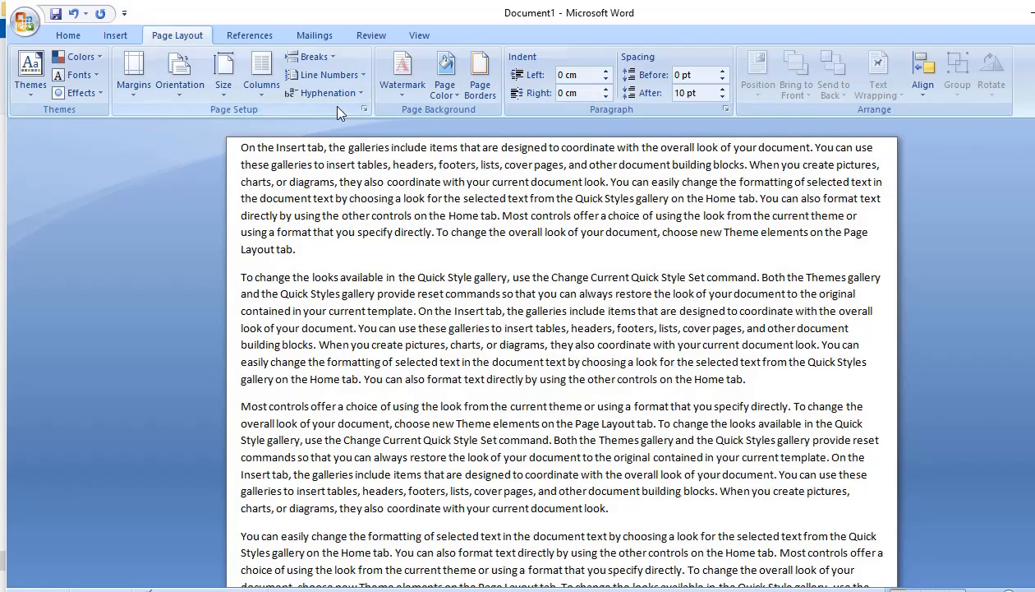
left_click(416, 35)
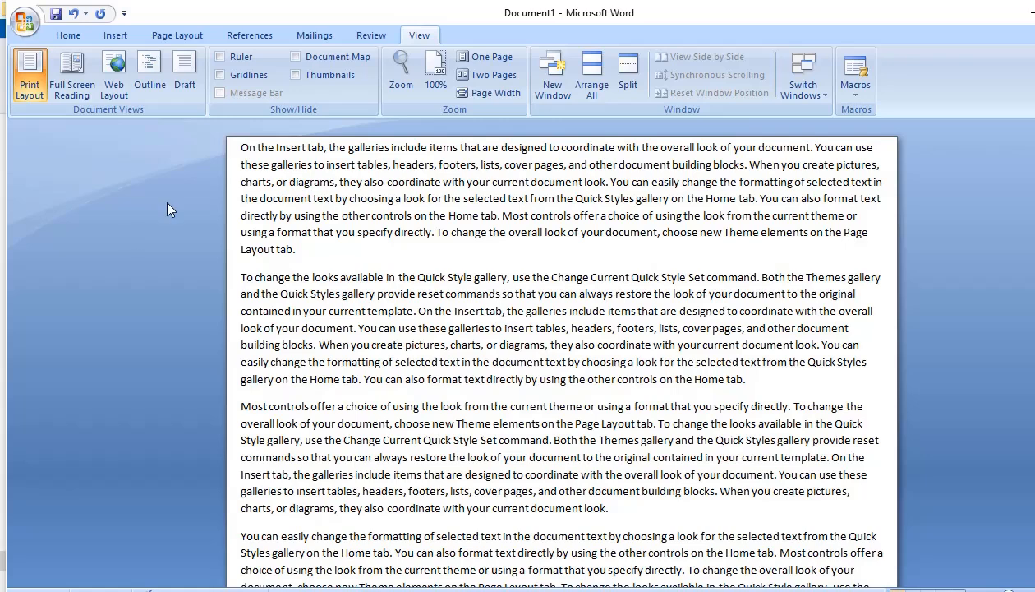
left_click(219, 58)
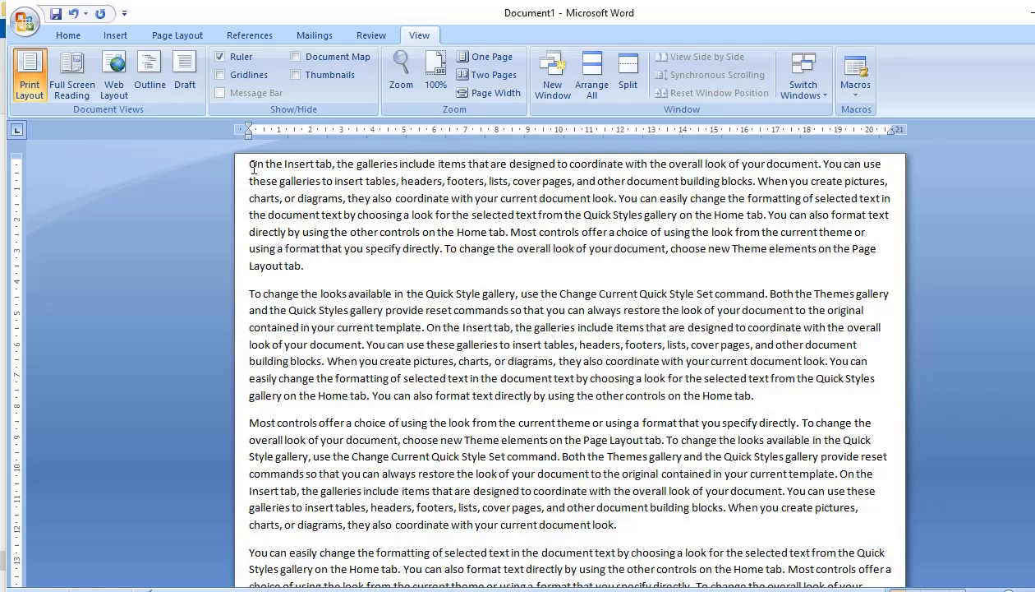
Widen the top margin to about 2.3 cm and the left margin to about 2.2 cm directly on the rulers
left_click_drag(15, 156, 15, 185)
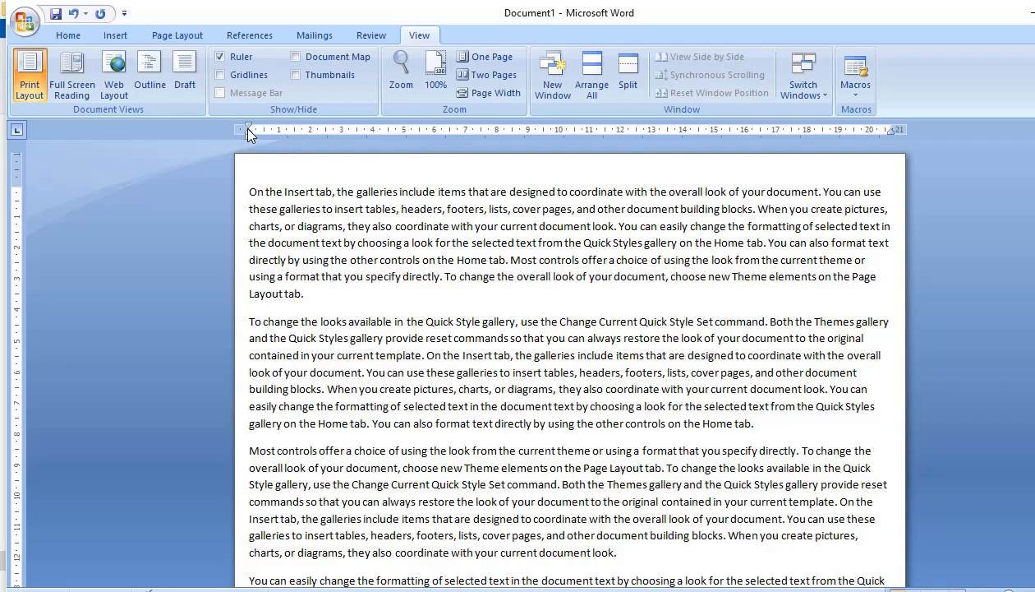
left_click_drag(249, 128, 296, 135)
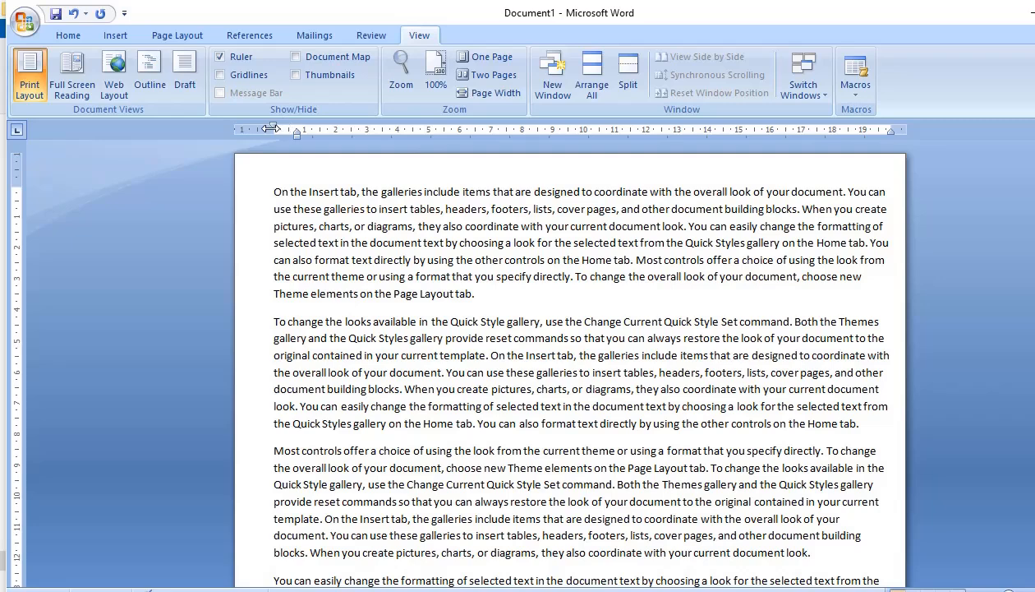
left_click_drag(271, 129, 302, 127)
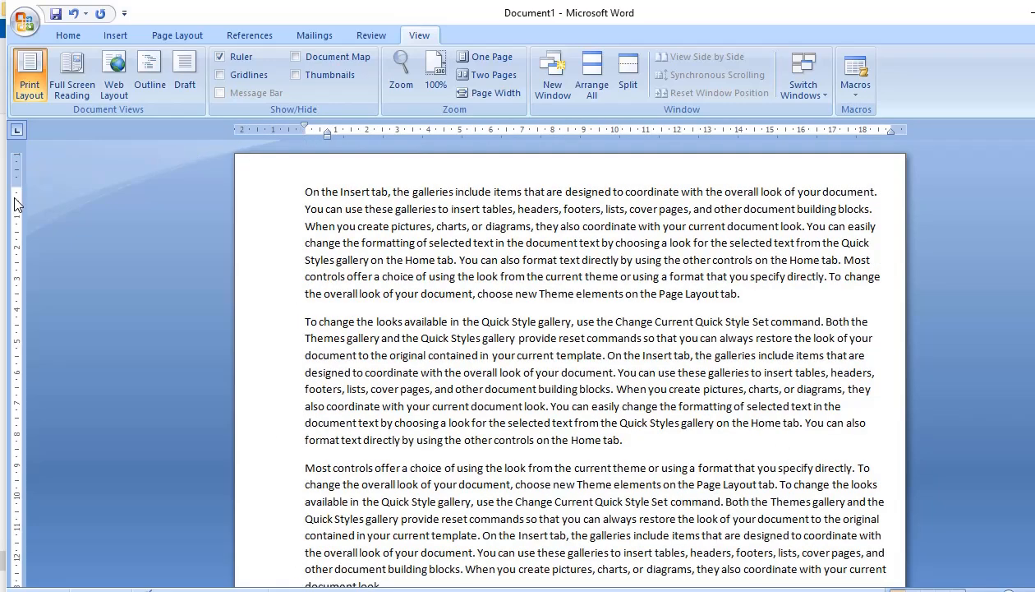
left_click_drag(15, 183, 15, 210)
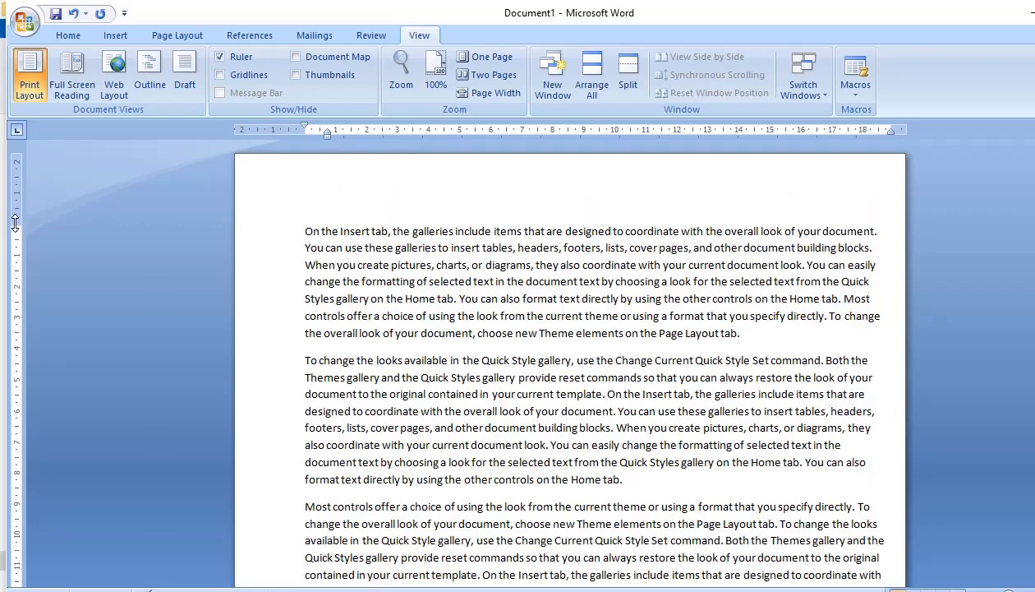
Check the document's margins in Print Preview and return to the normal editing view
left_click(178, 34)
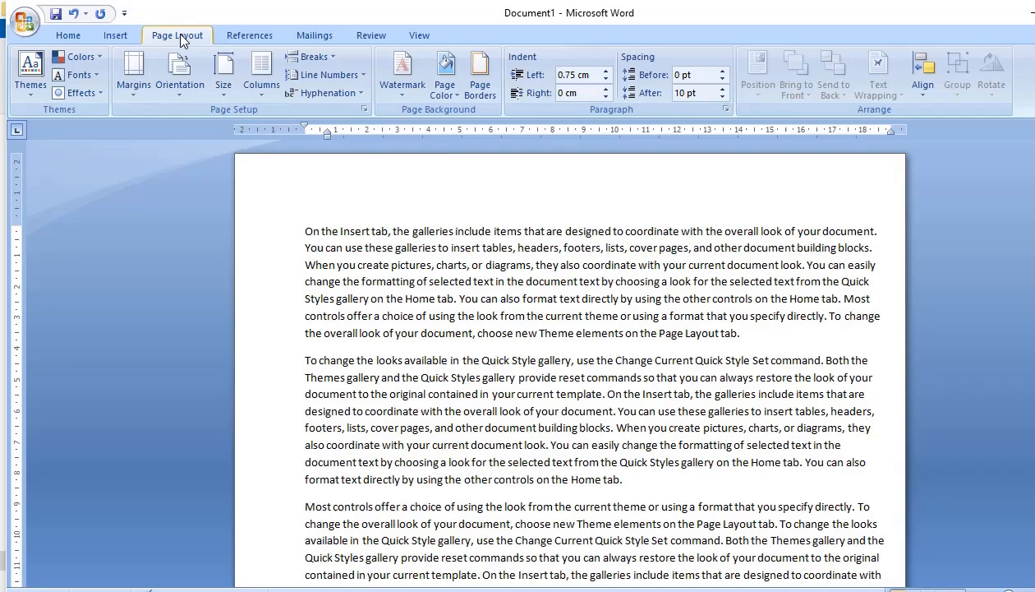
left_click(27, 23)
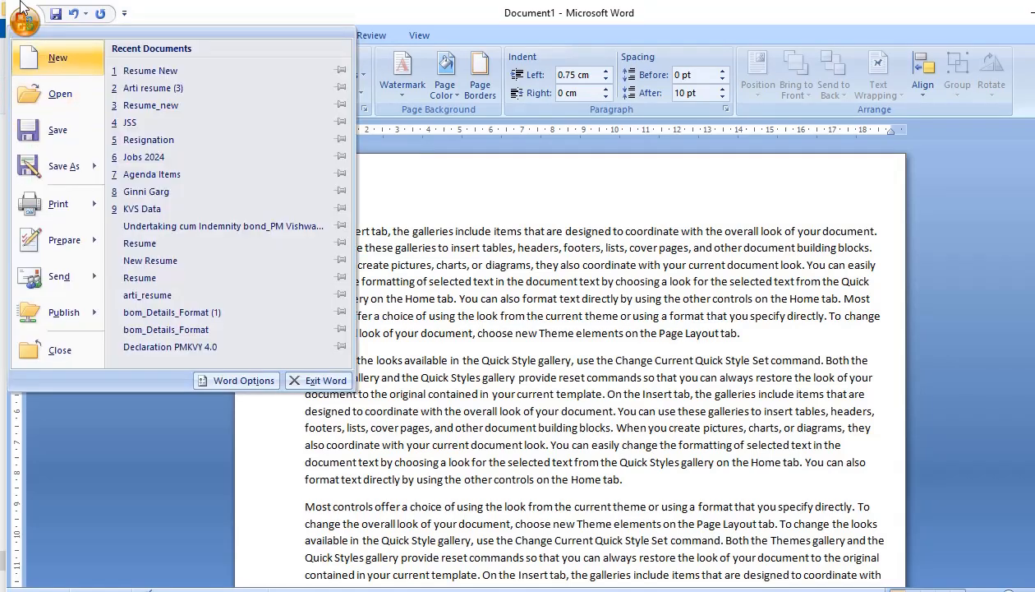
left_click(126, 436)
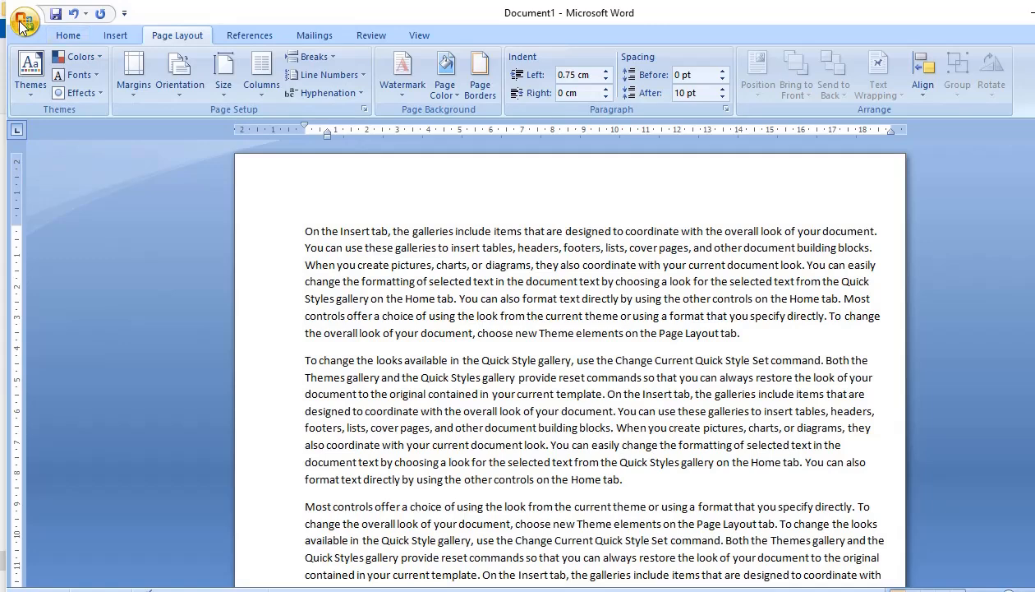
left_click(22, 24)
mouse_move(62, 203)
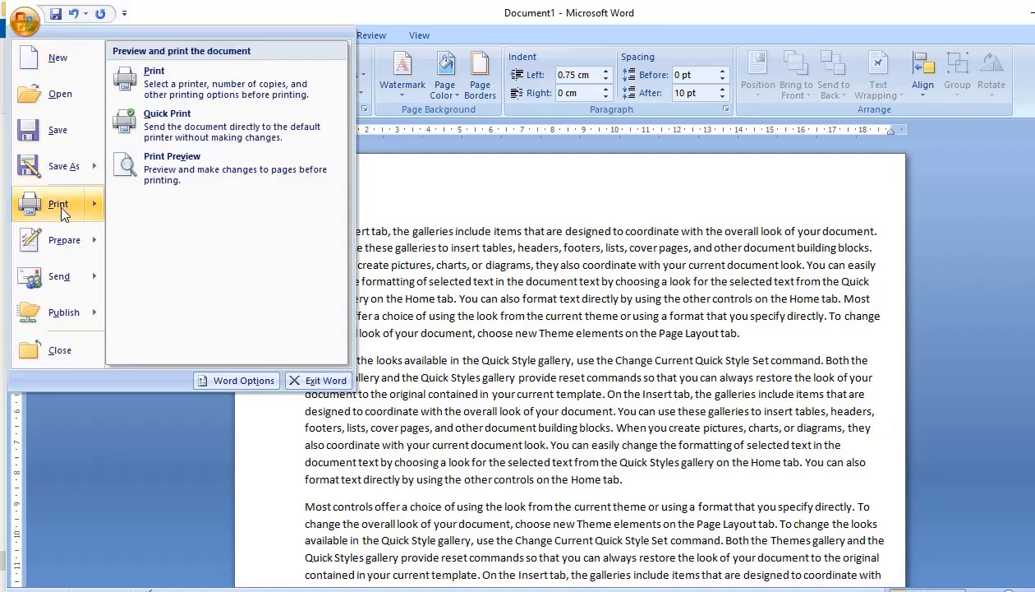
left_click(206, 172)
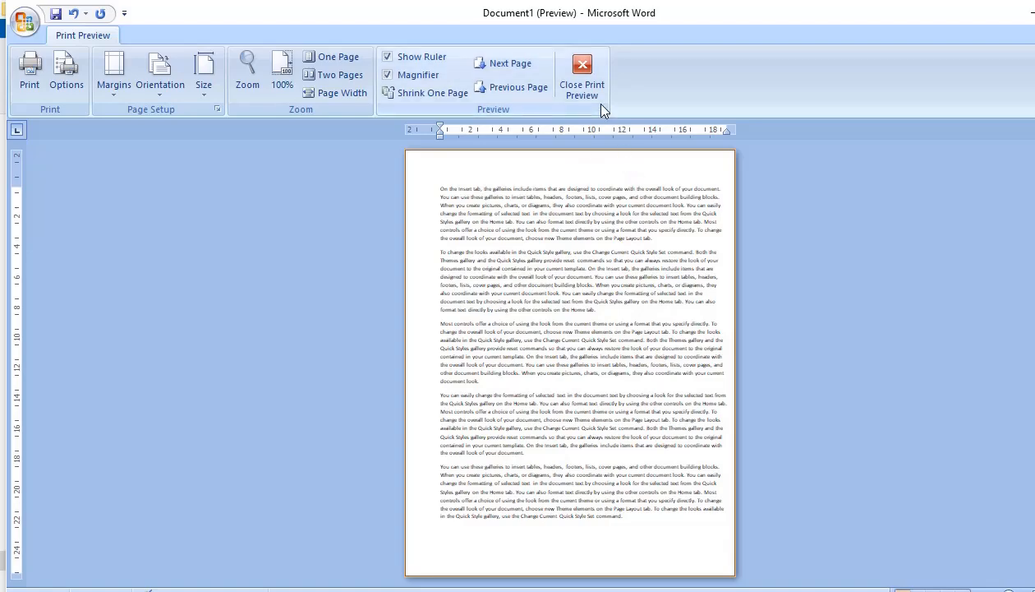
left_click(582, 72)
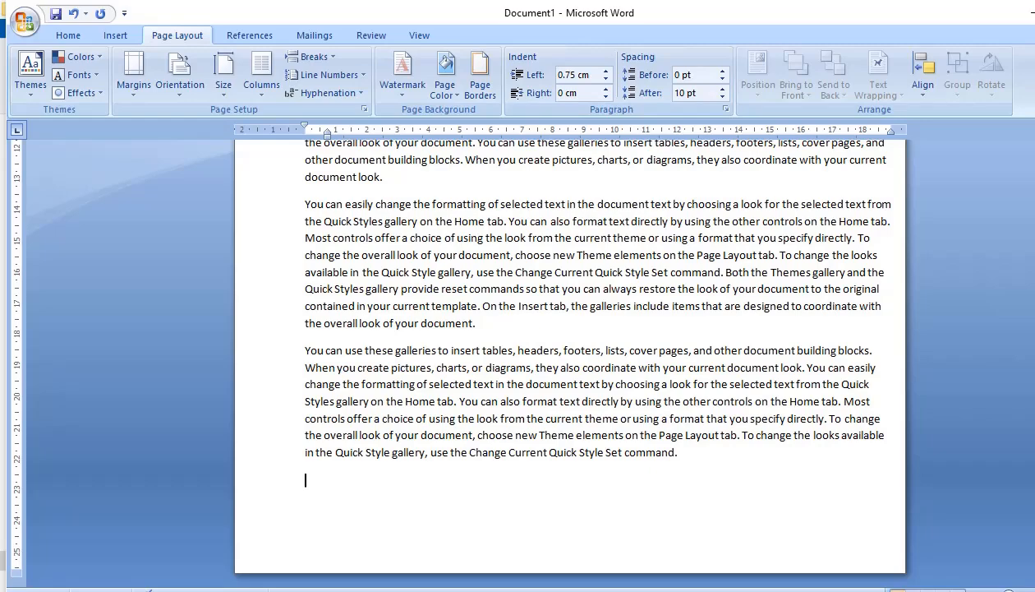
scroll(444, 311, "down", 8)
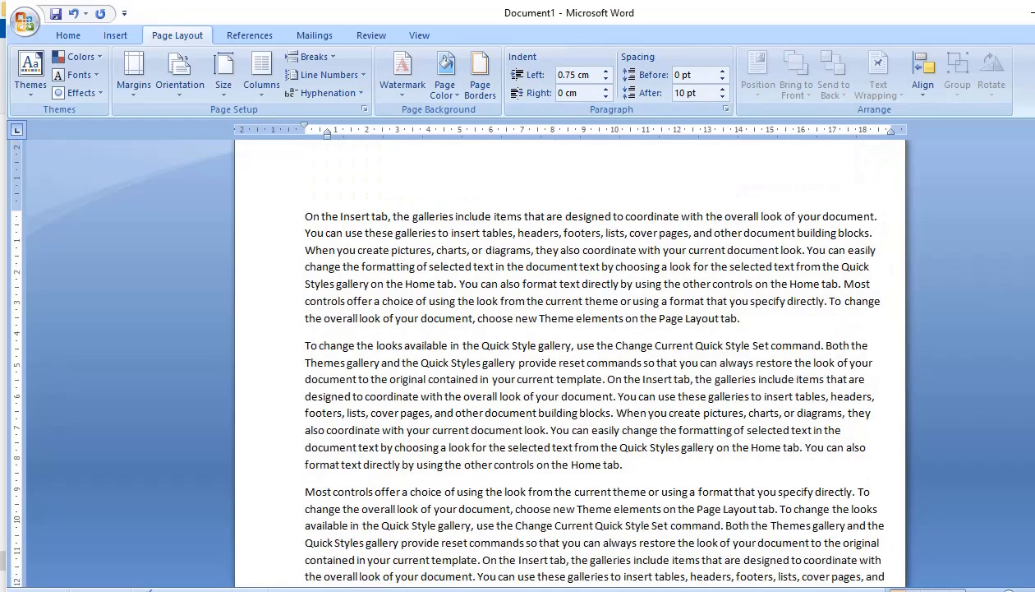
left_click(220, 91)
left_click(514, 236)
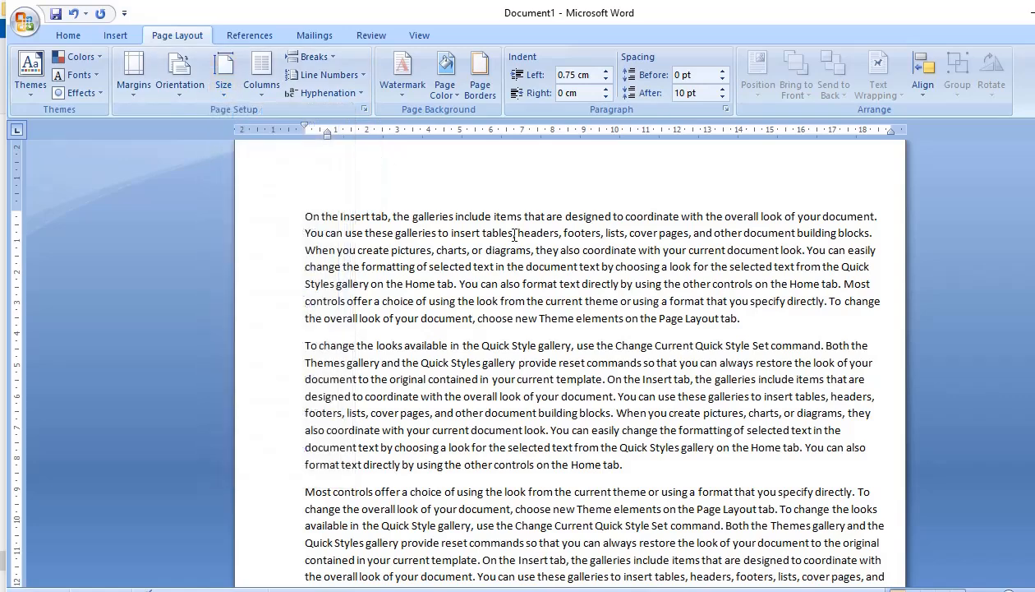